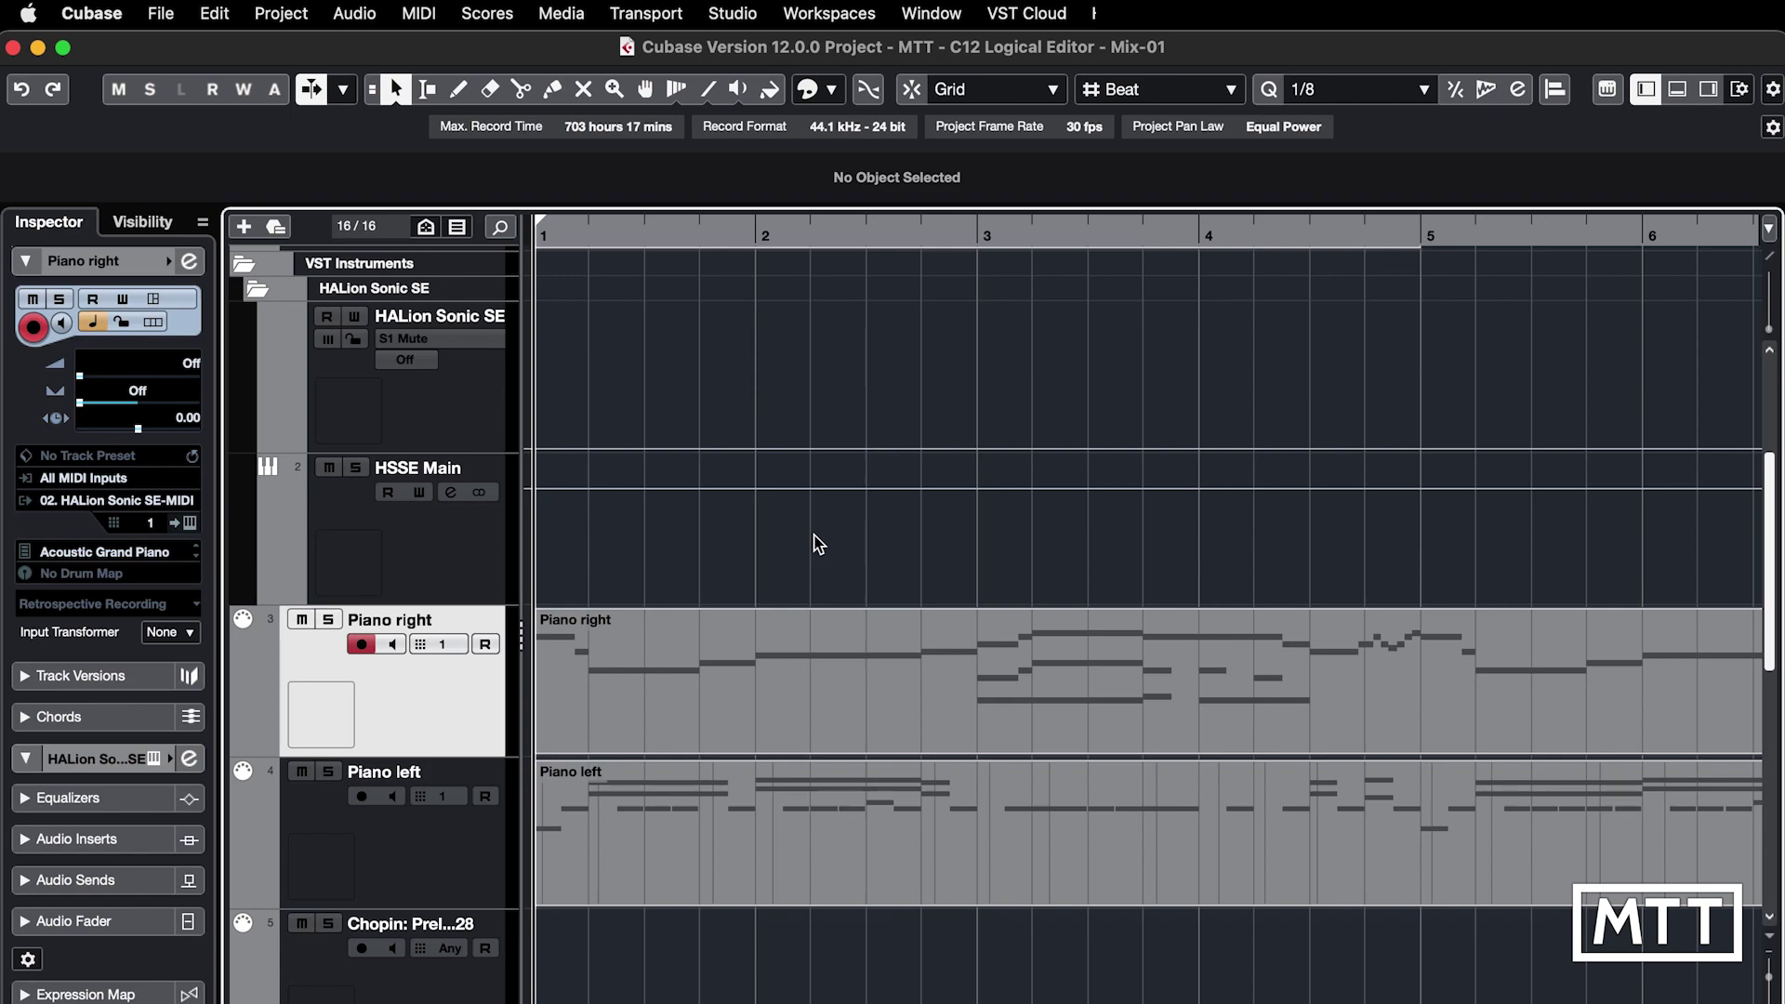
Open Piano right in the List Editor and inspect its CC 7, 10, 64, 91 and program change events
click(800, 667)
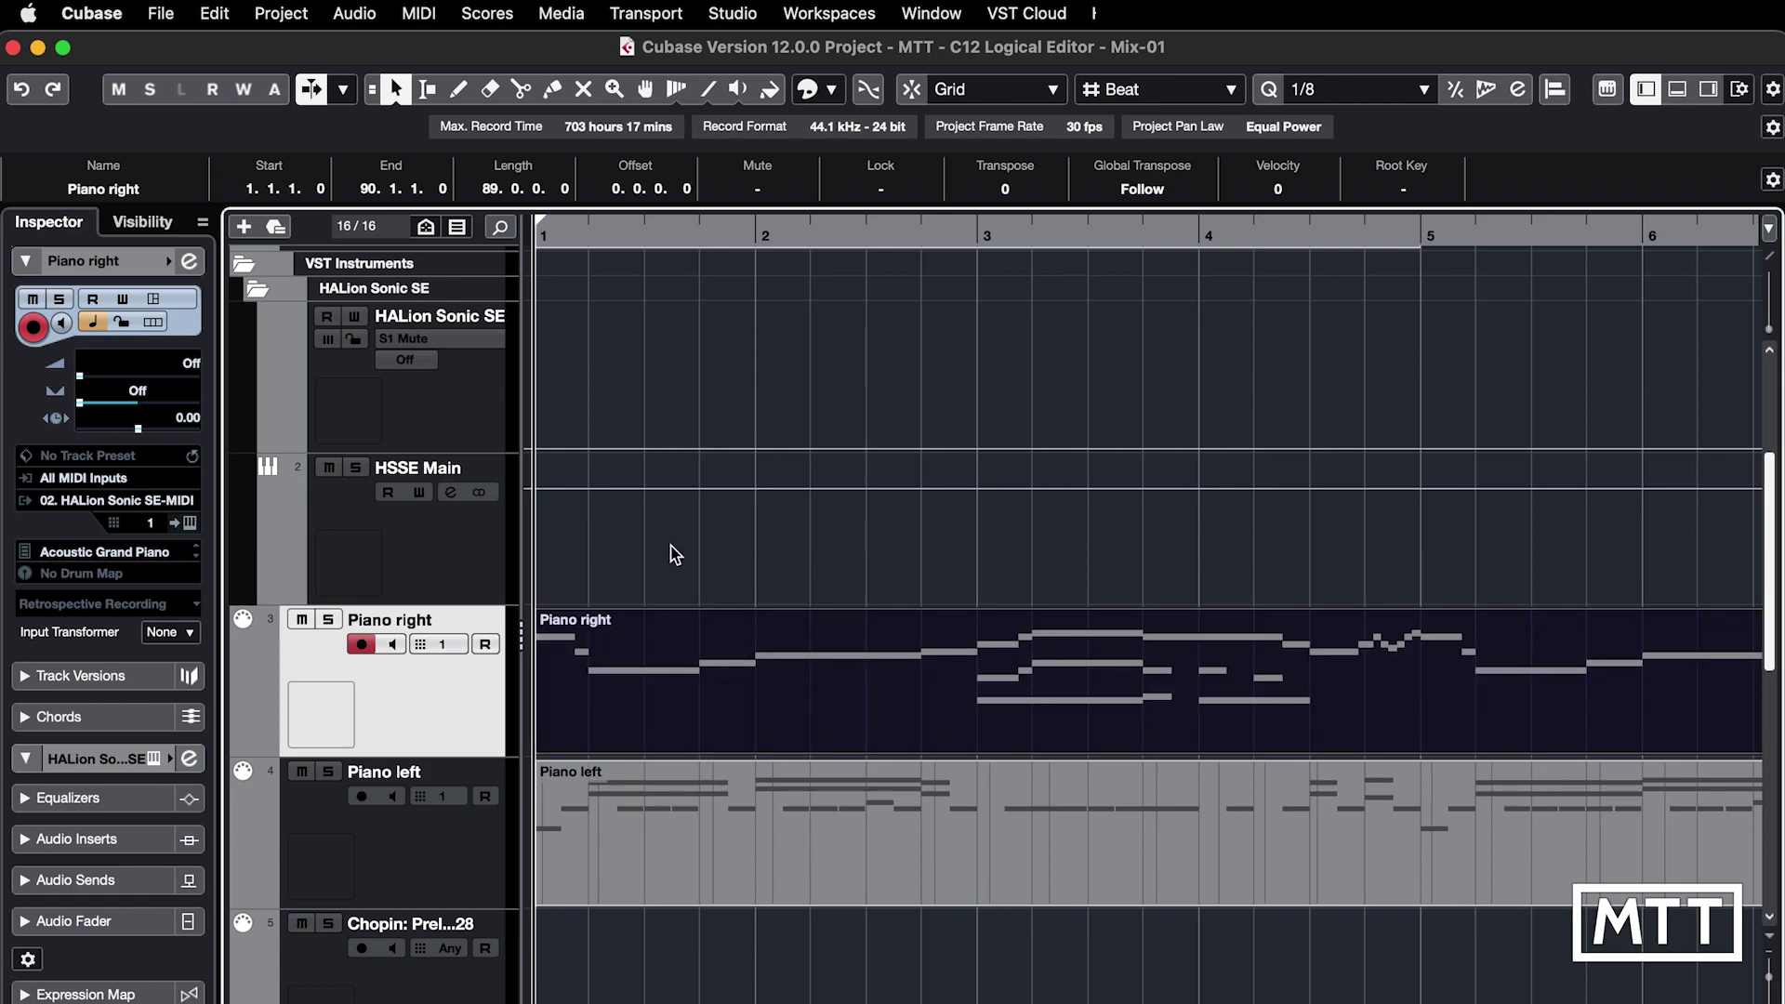
click(419, 13)
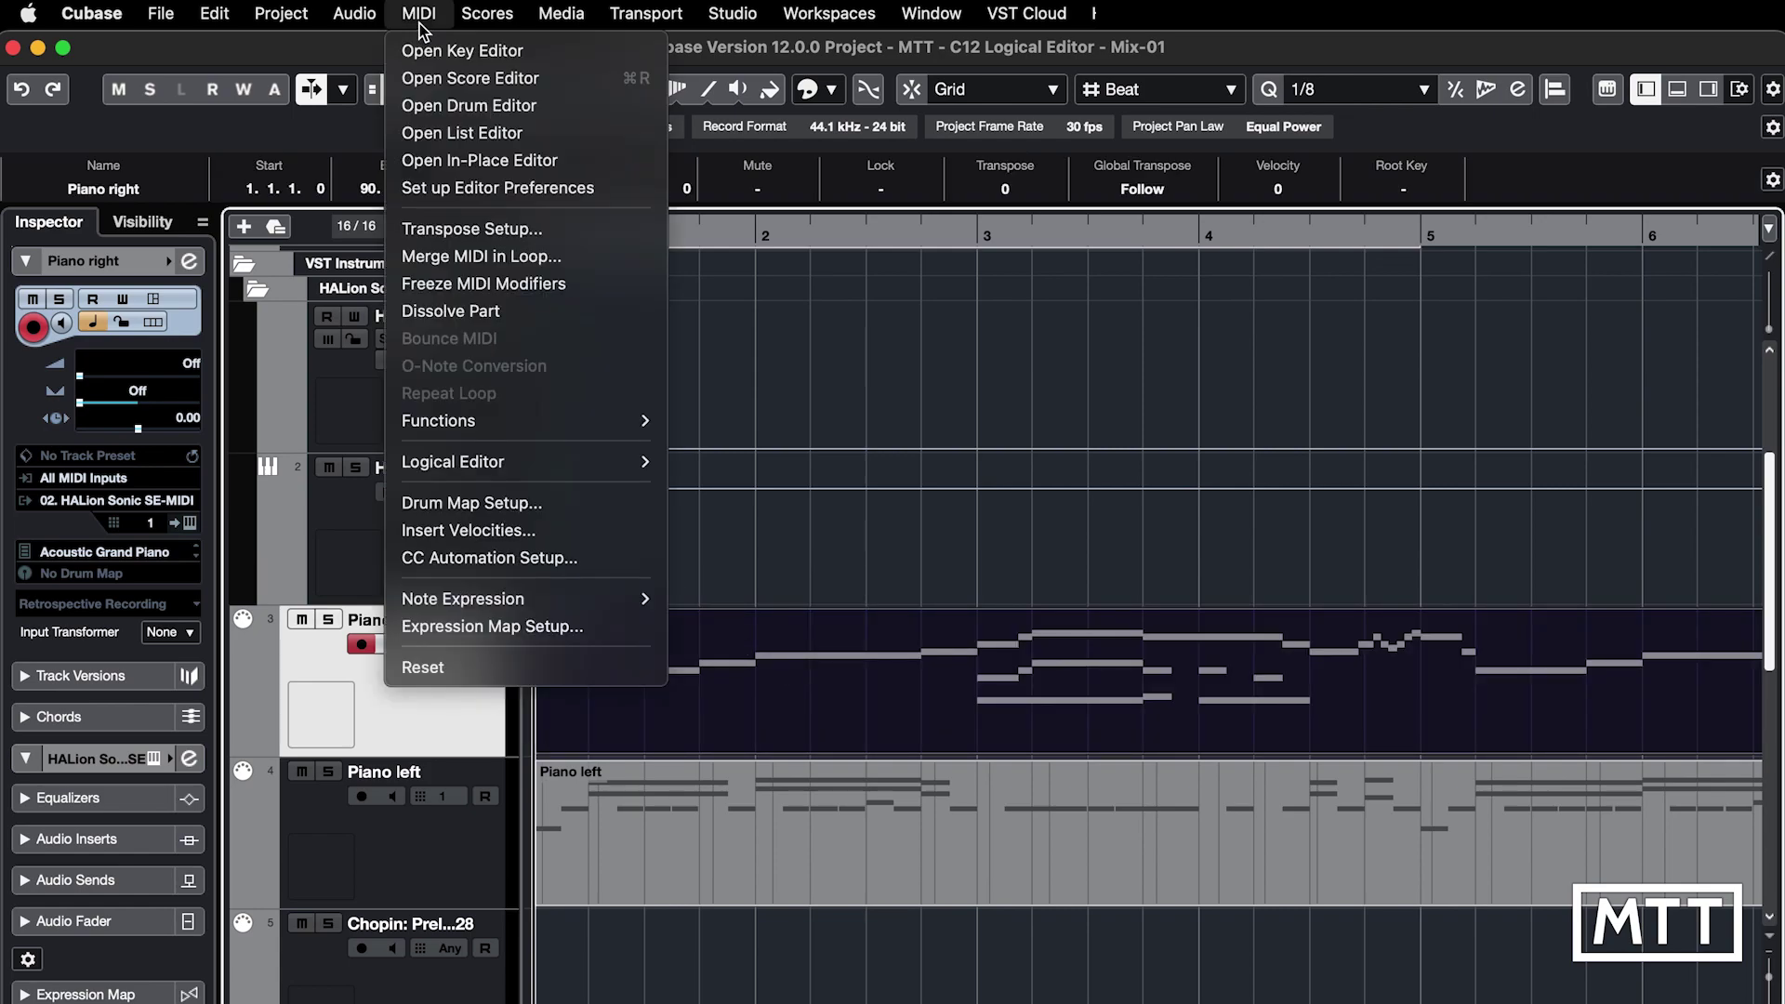
click(448, 132)
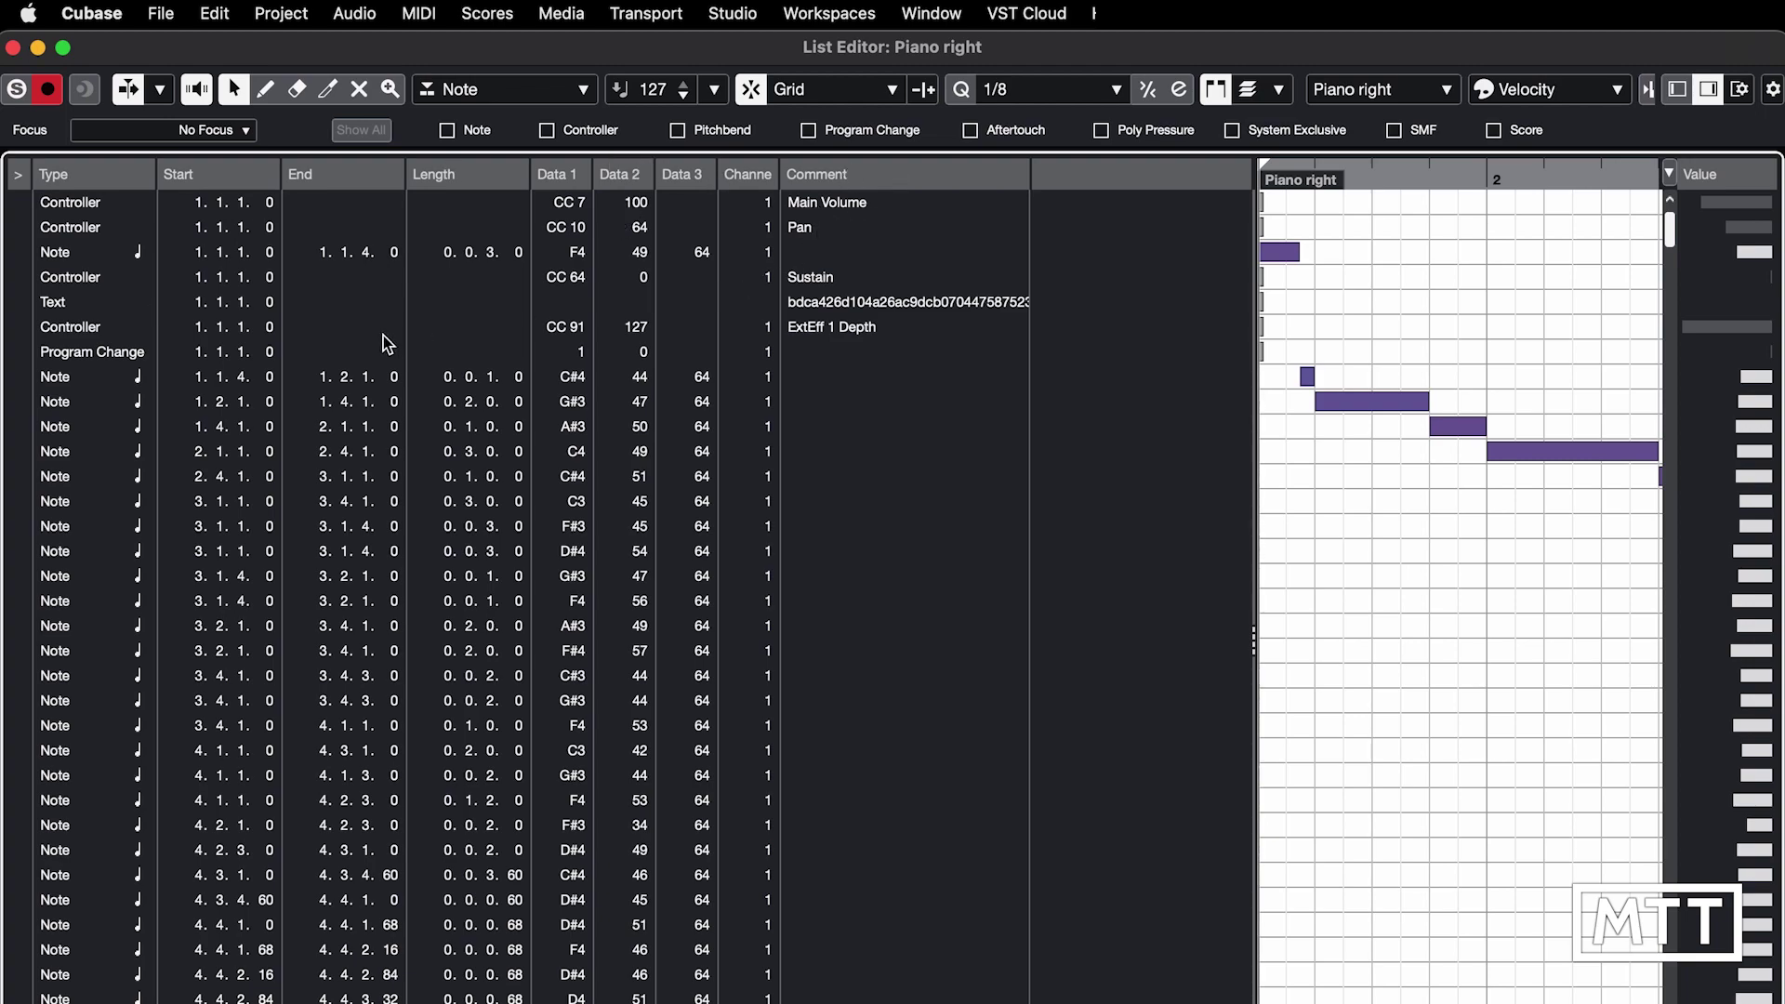
click(107, 359)
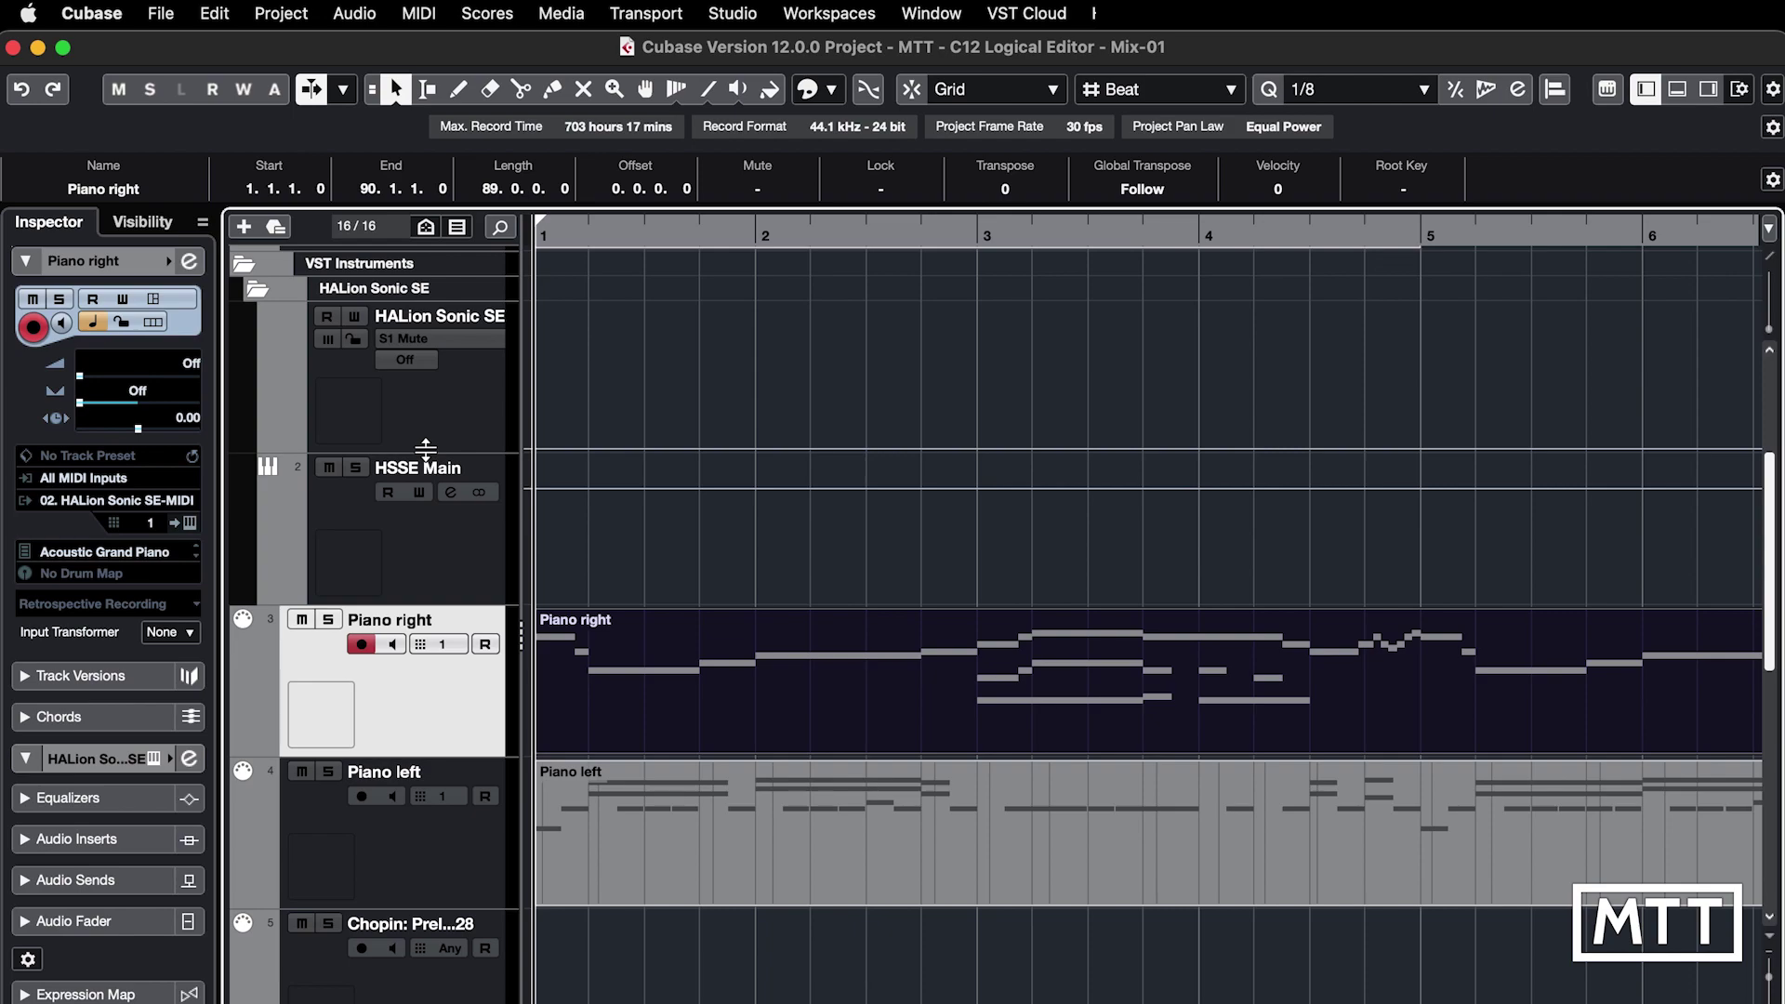
Open MIDI > Logical Editor > Setup for the Piano right part
click(418, 15)
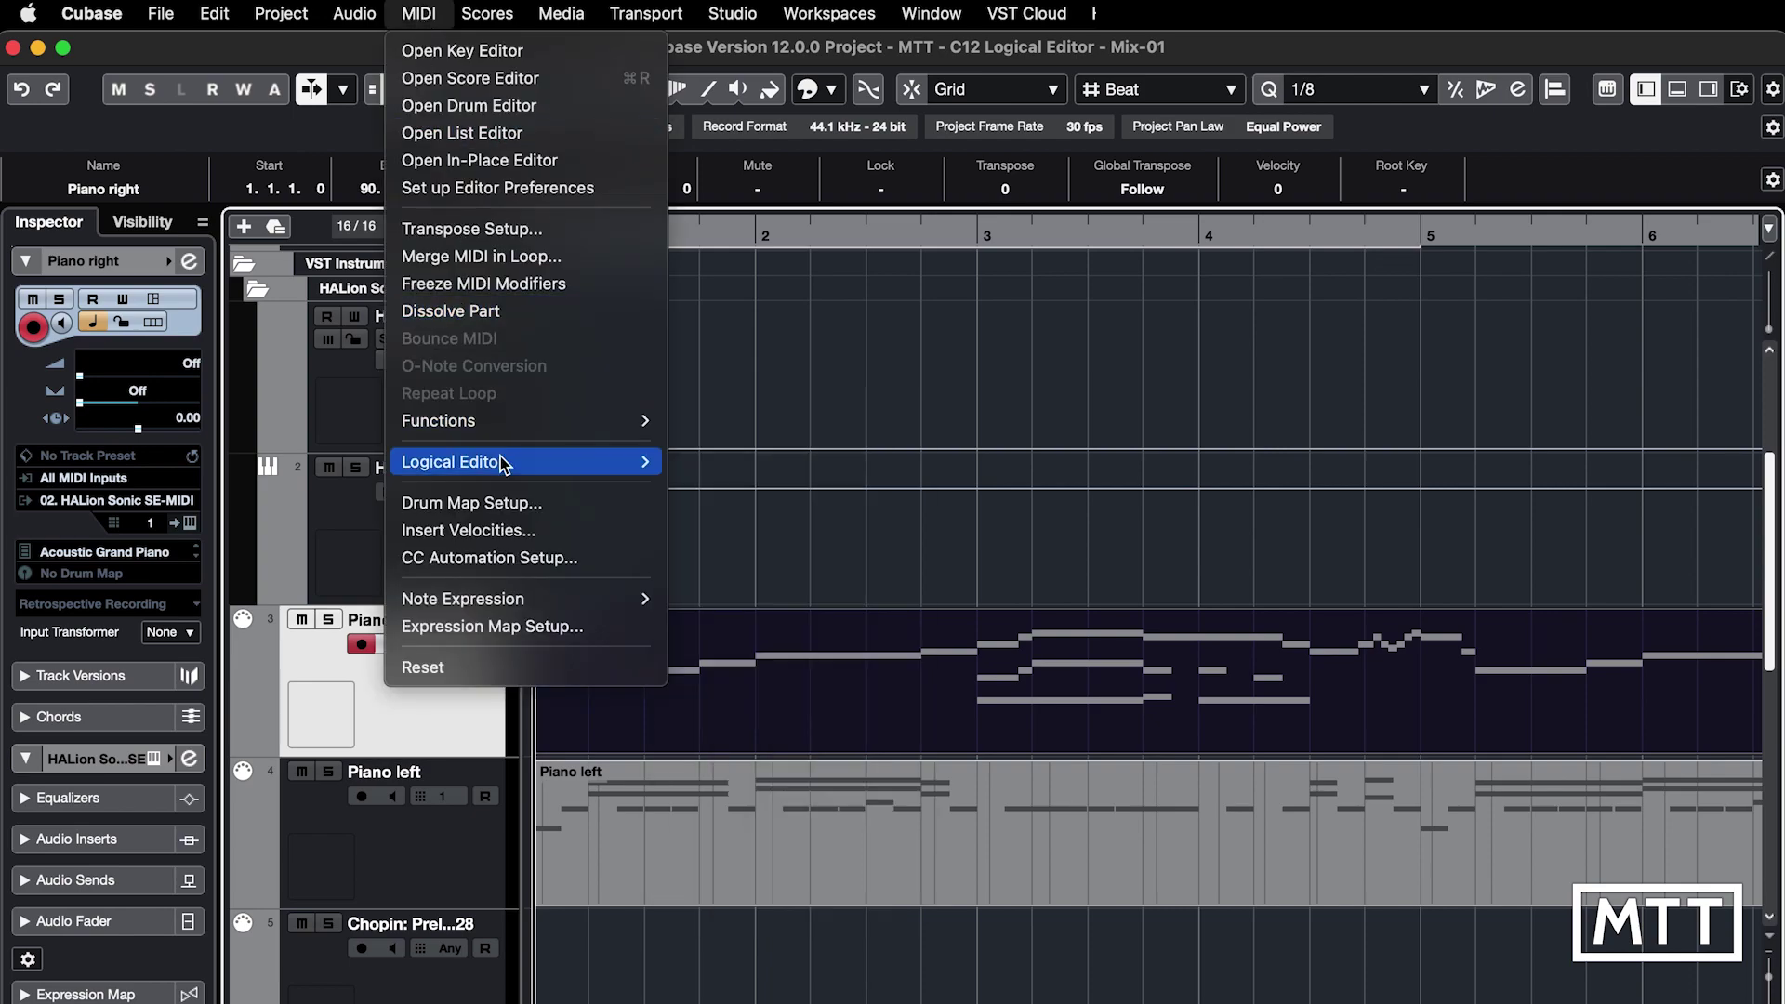
mouse_move(503, 464)
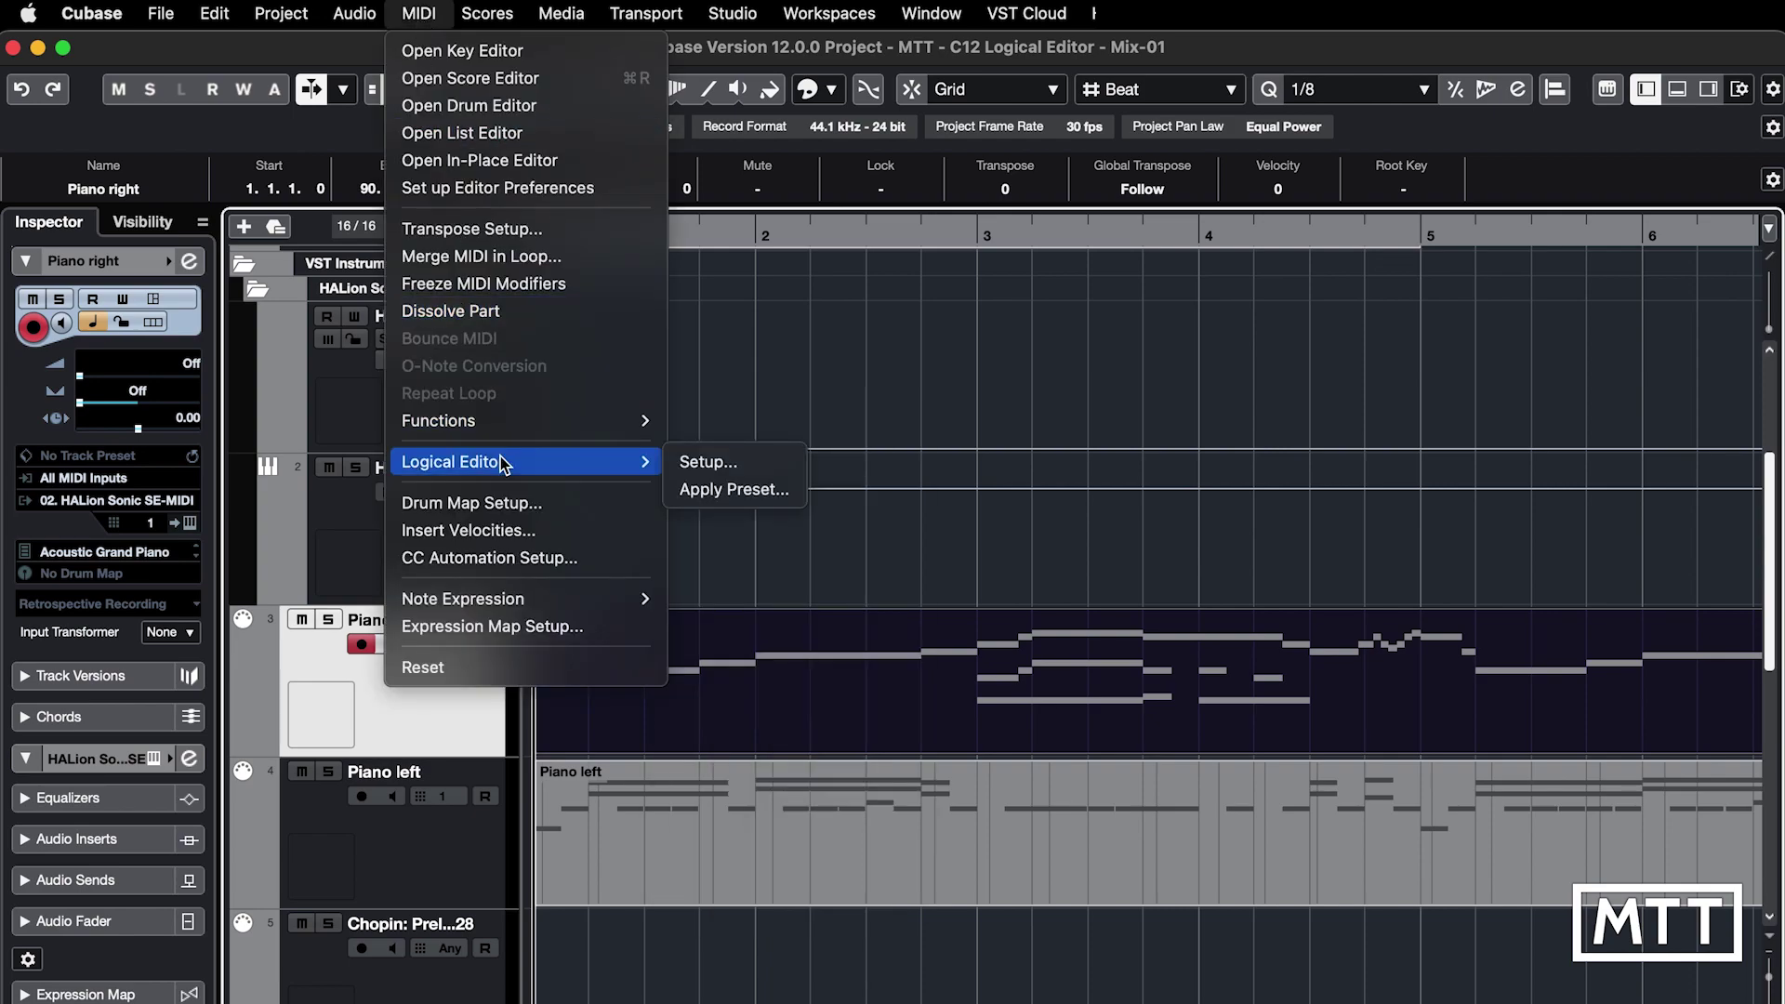
click(716, 464)
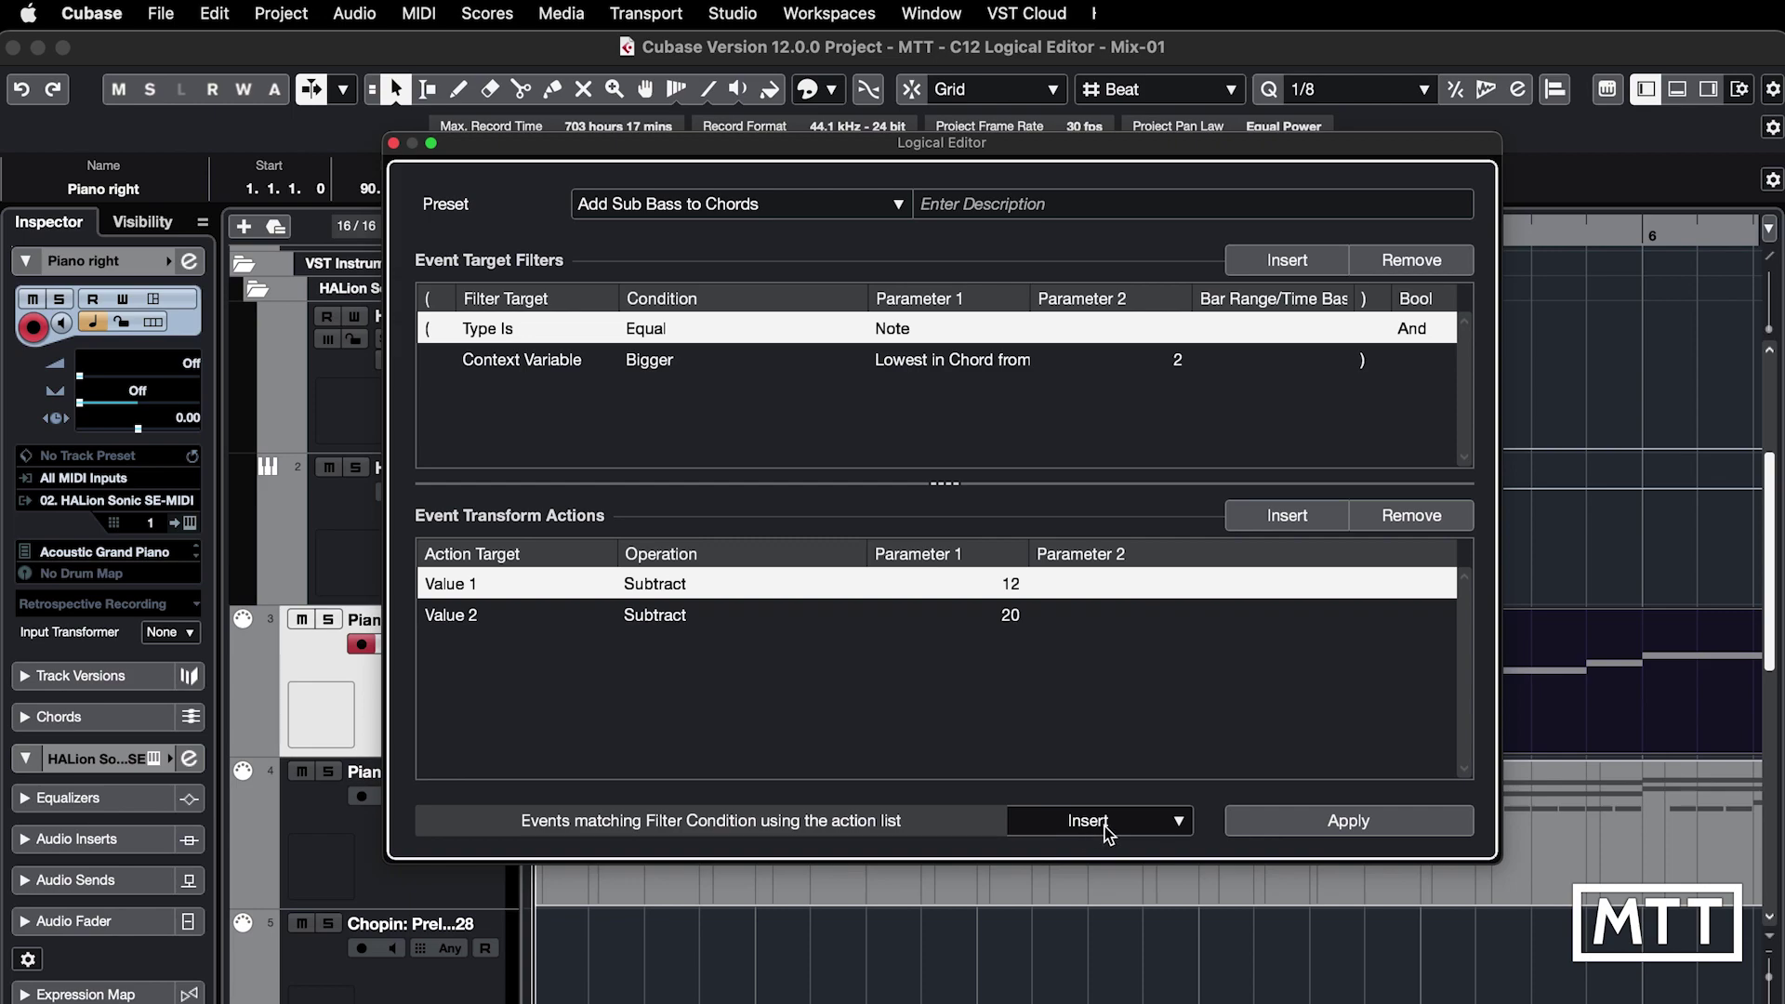
Search the Logical Editor presets for 'program' and load factory Delete Program Change
click(849, 212)
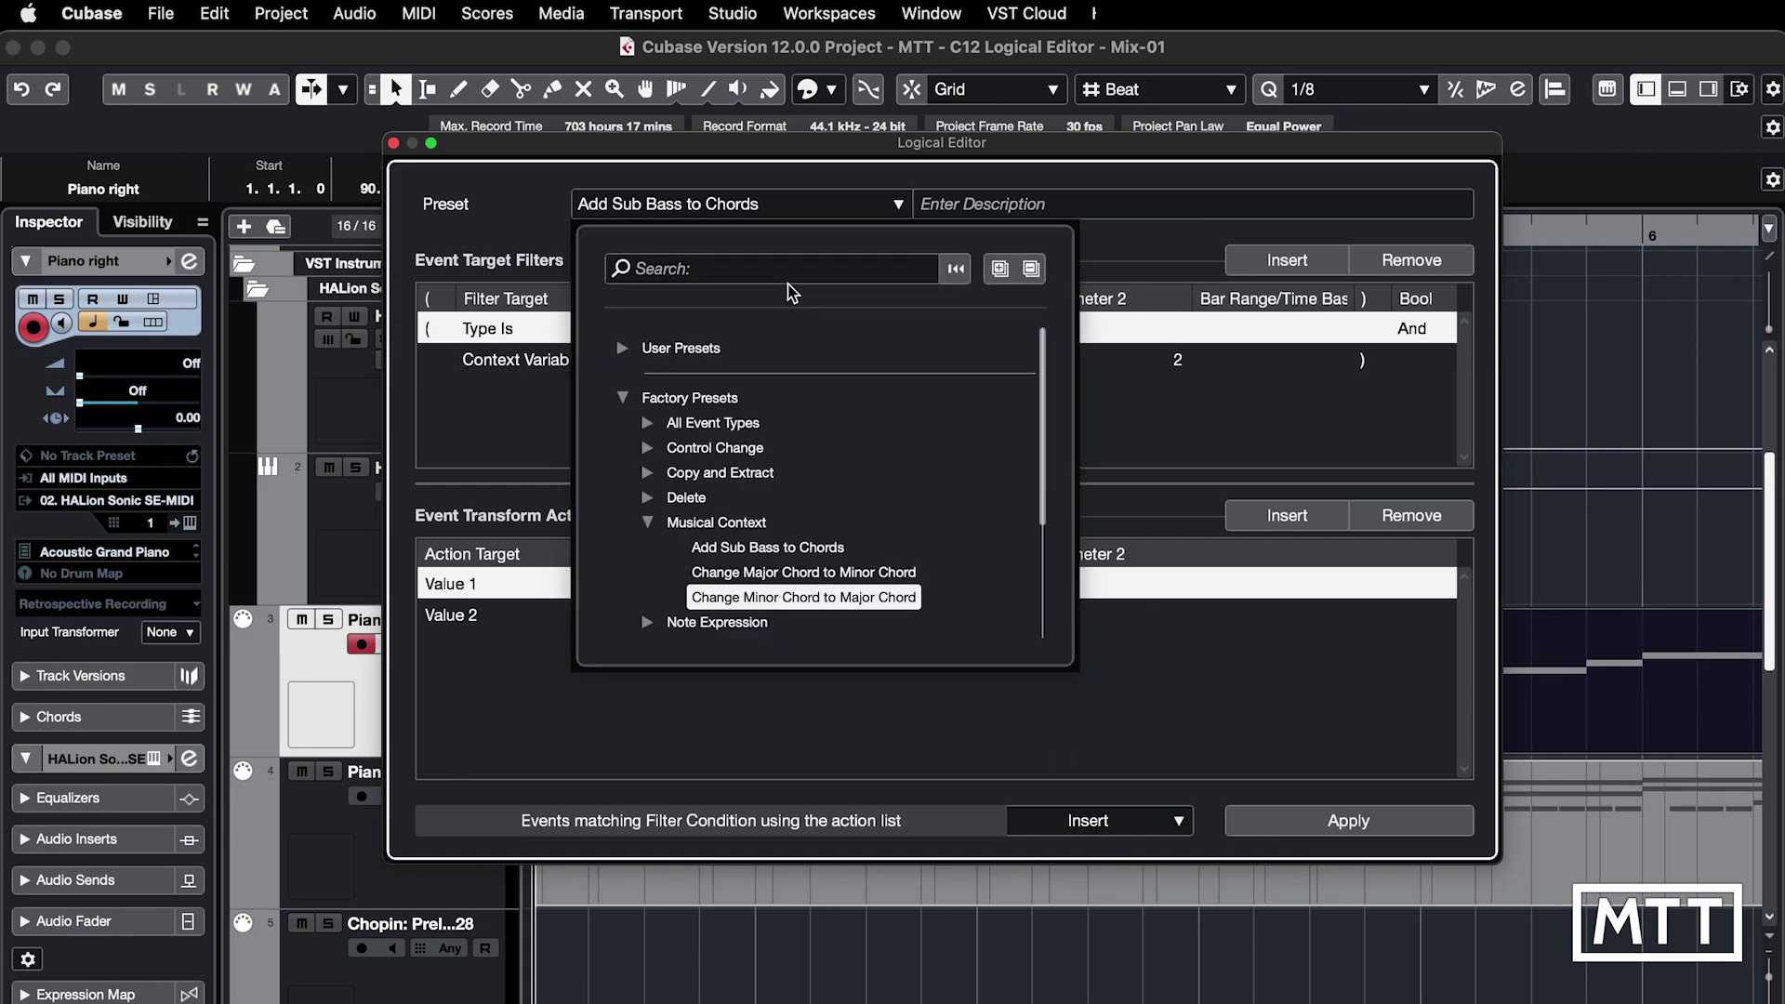
click(778, 272)
text(p)
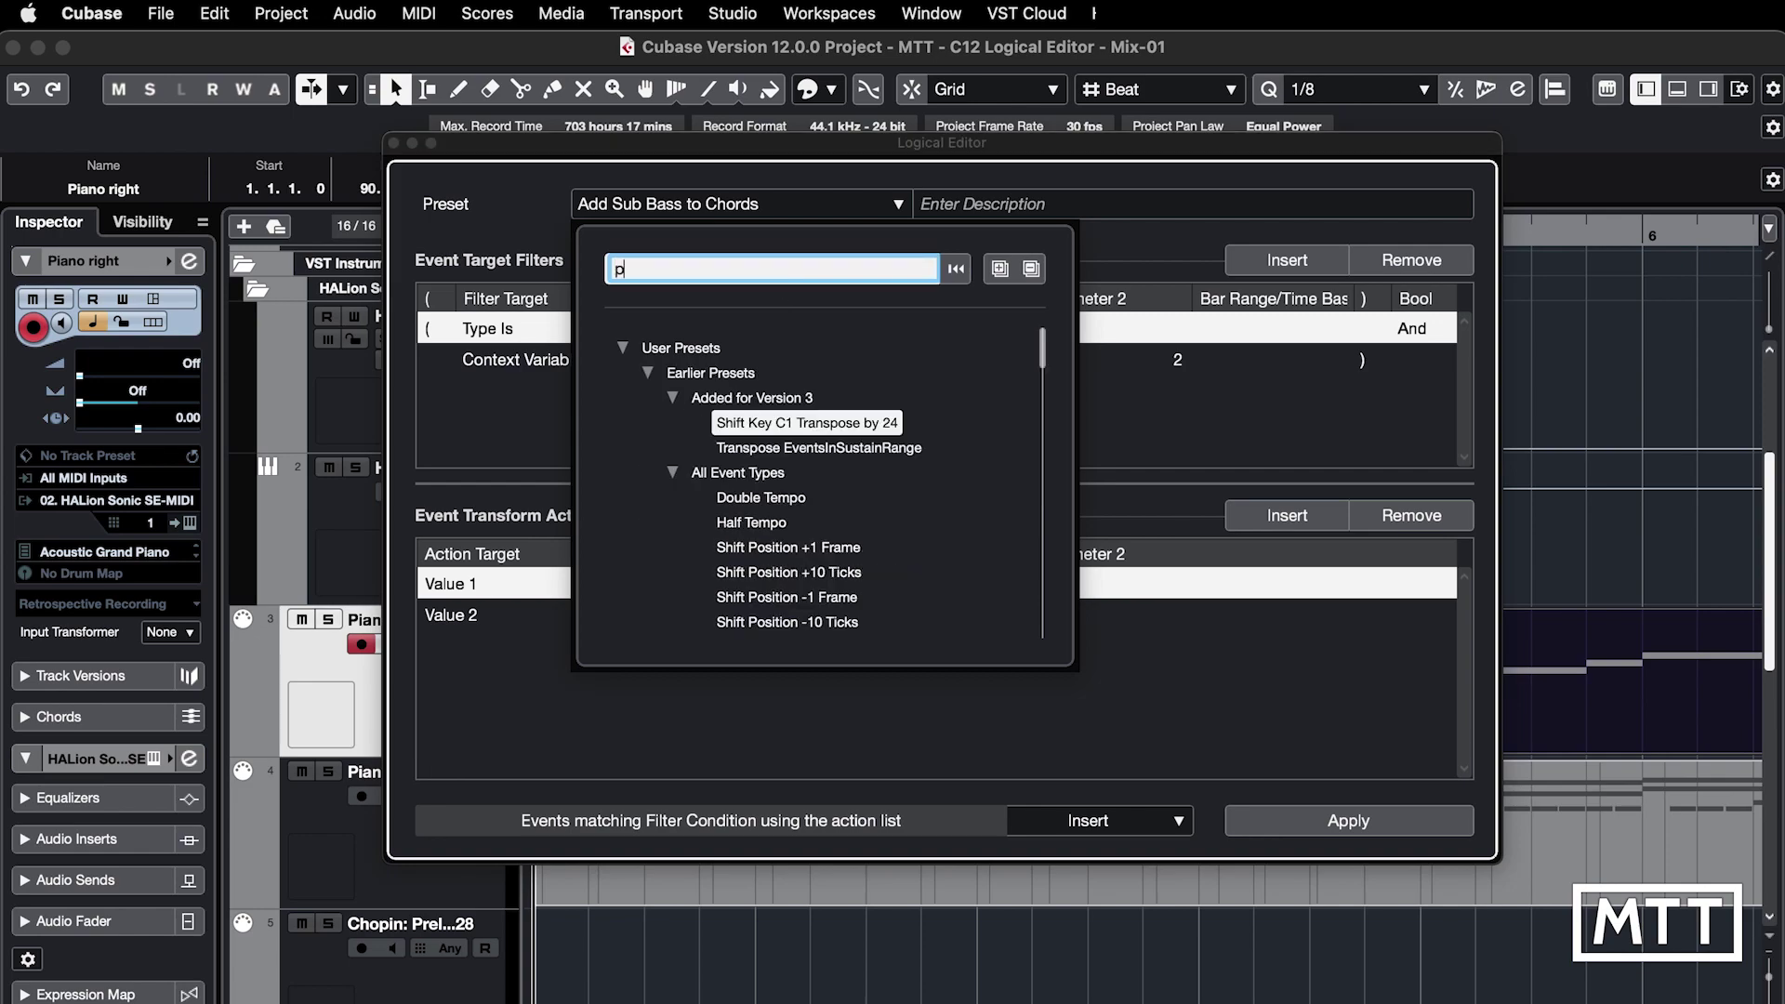
text(rogram)
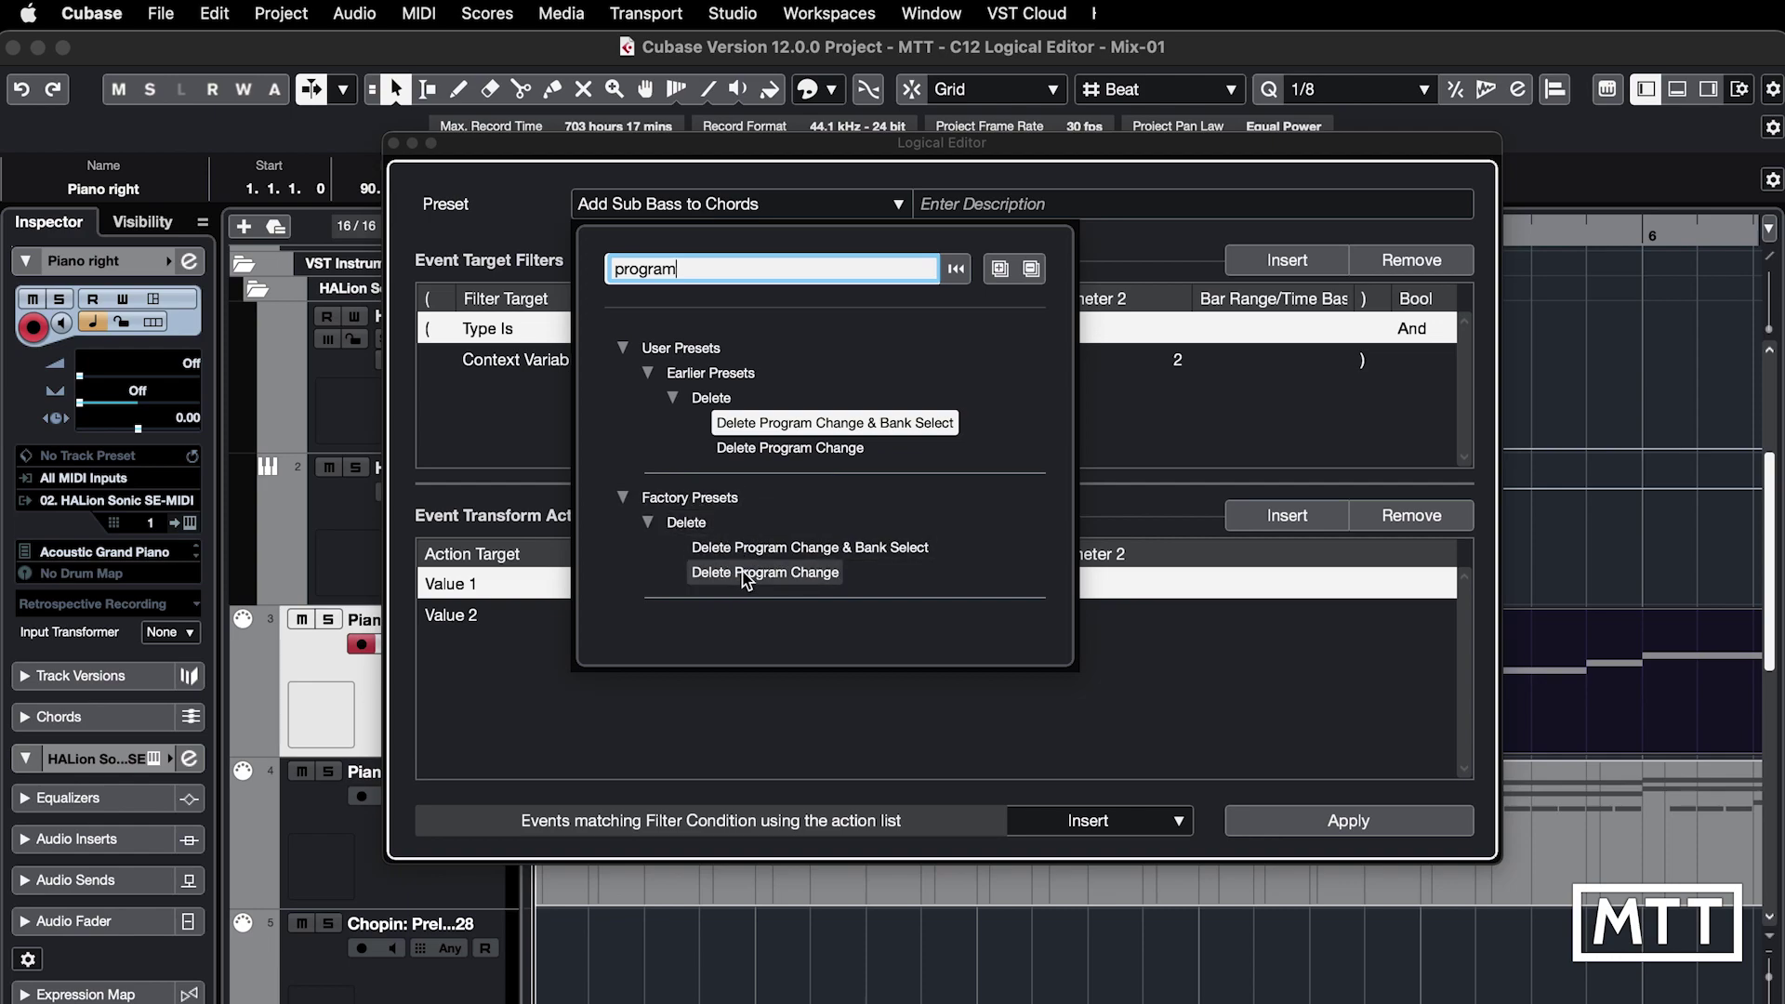
click(744, 573)
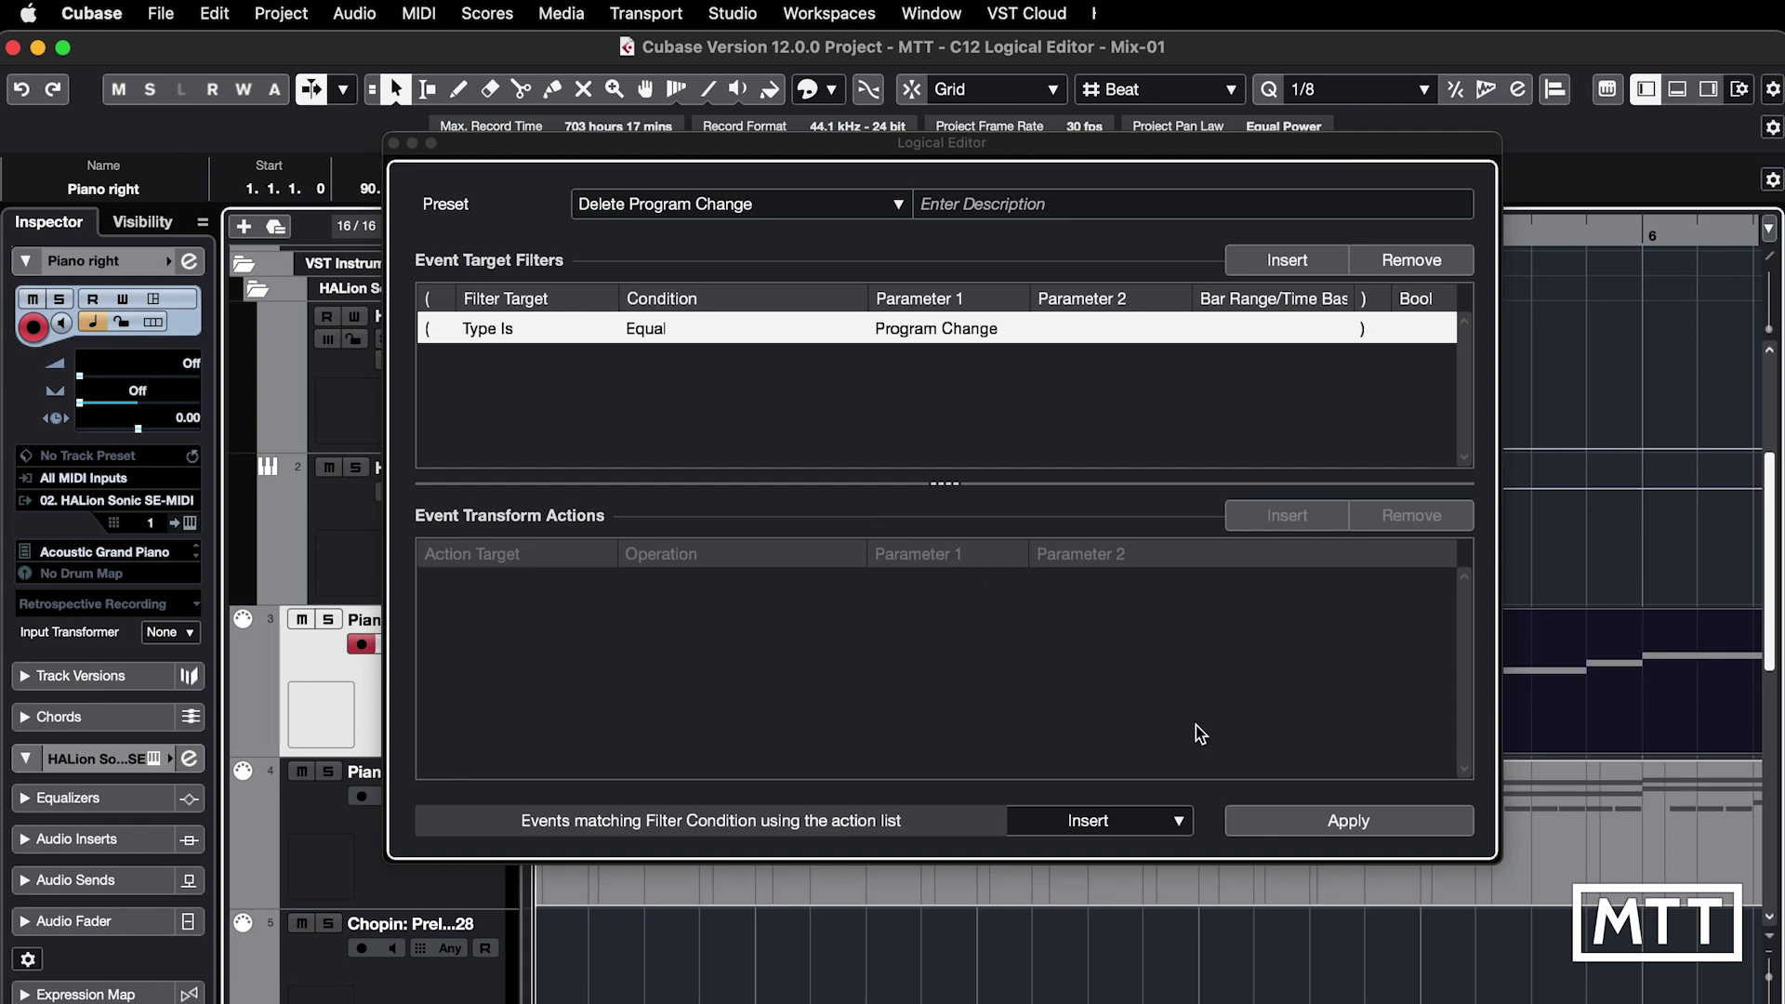
Apply Delete Program Change to Piano right and confirm in its List Editor that the program change is gone
click(1311, 823)
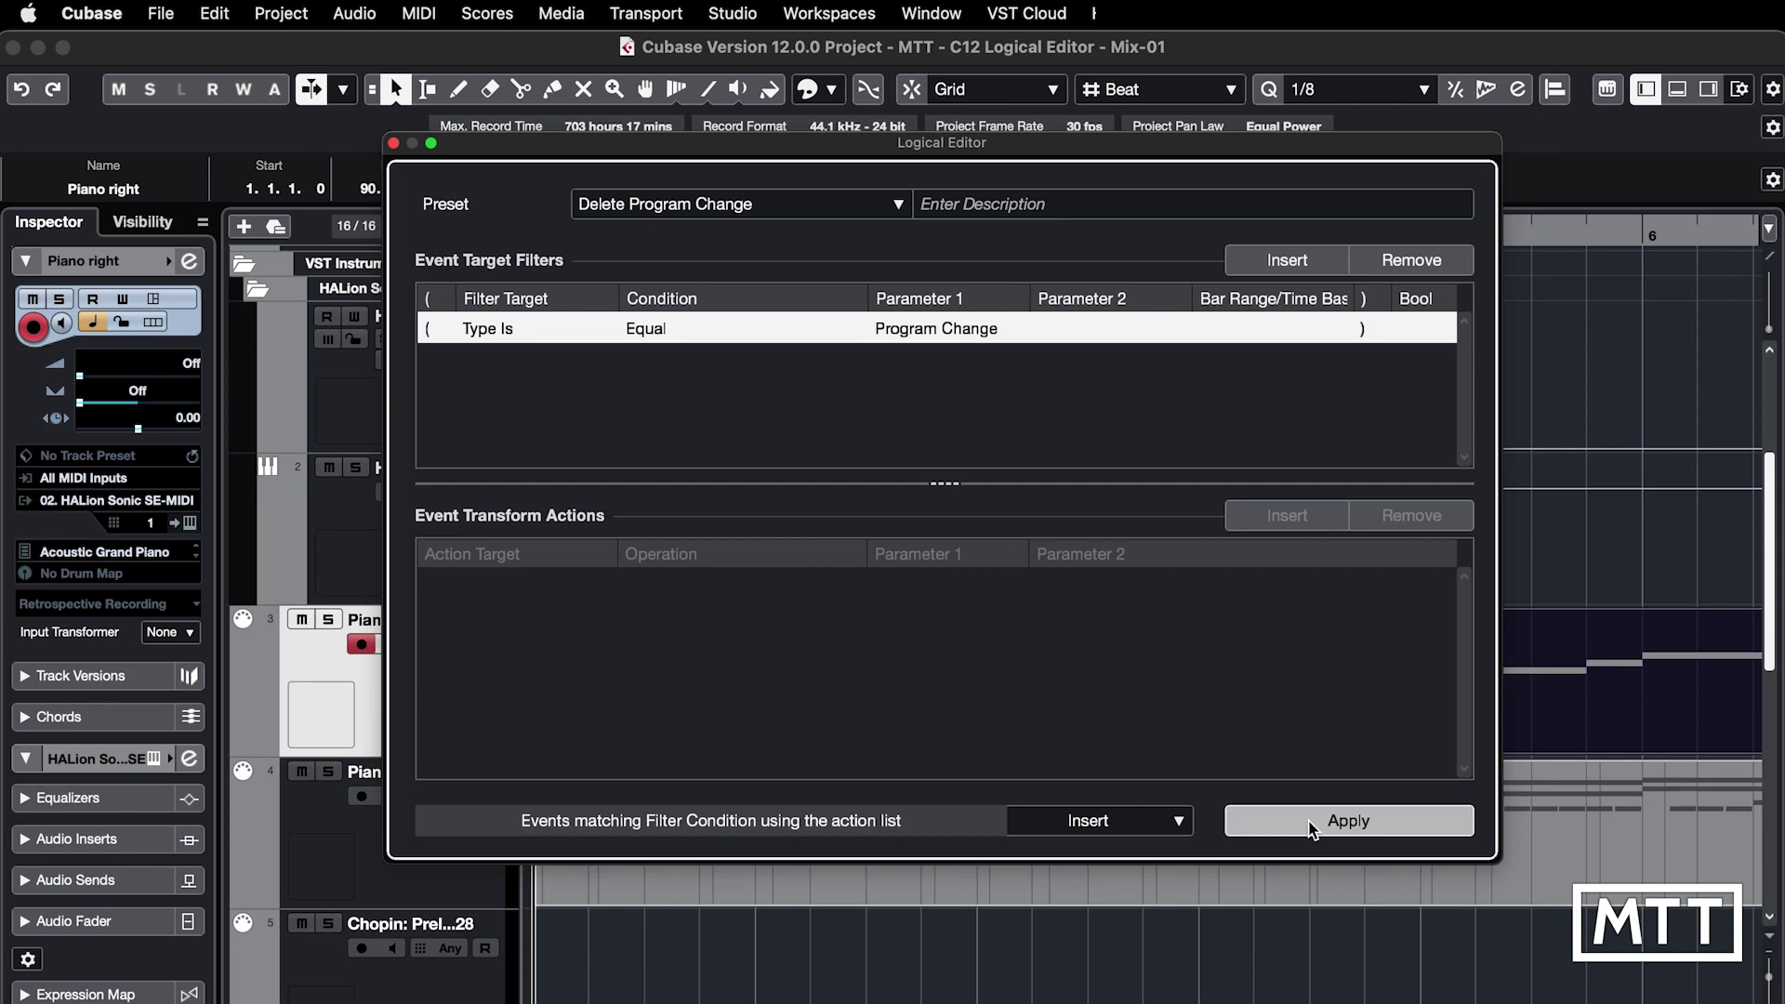
click(393, 143)
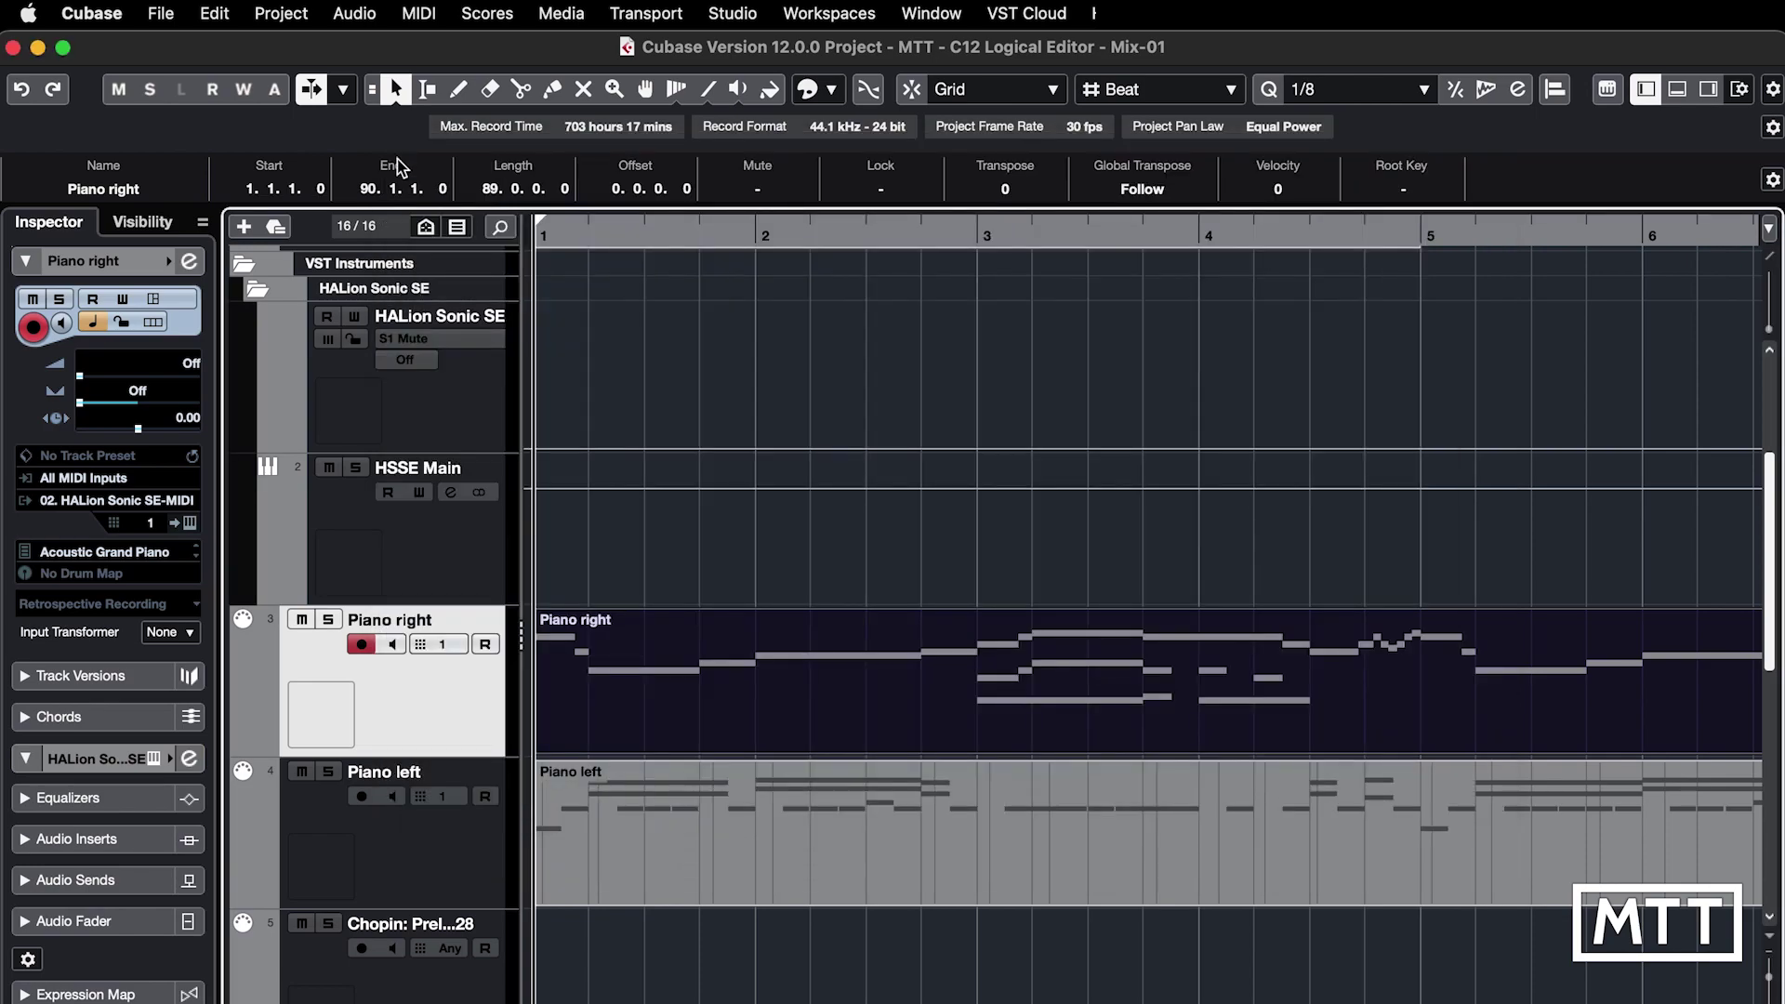
click(419, 13)
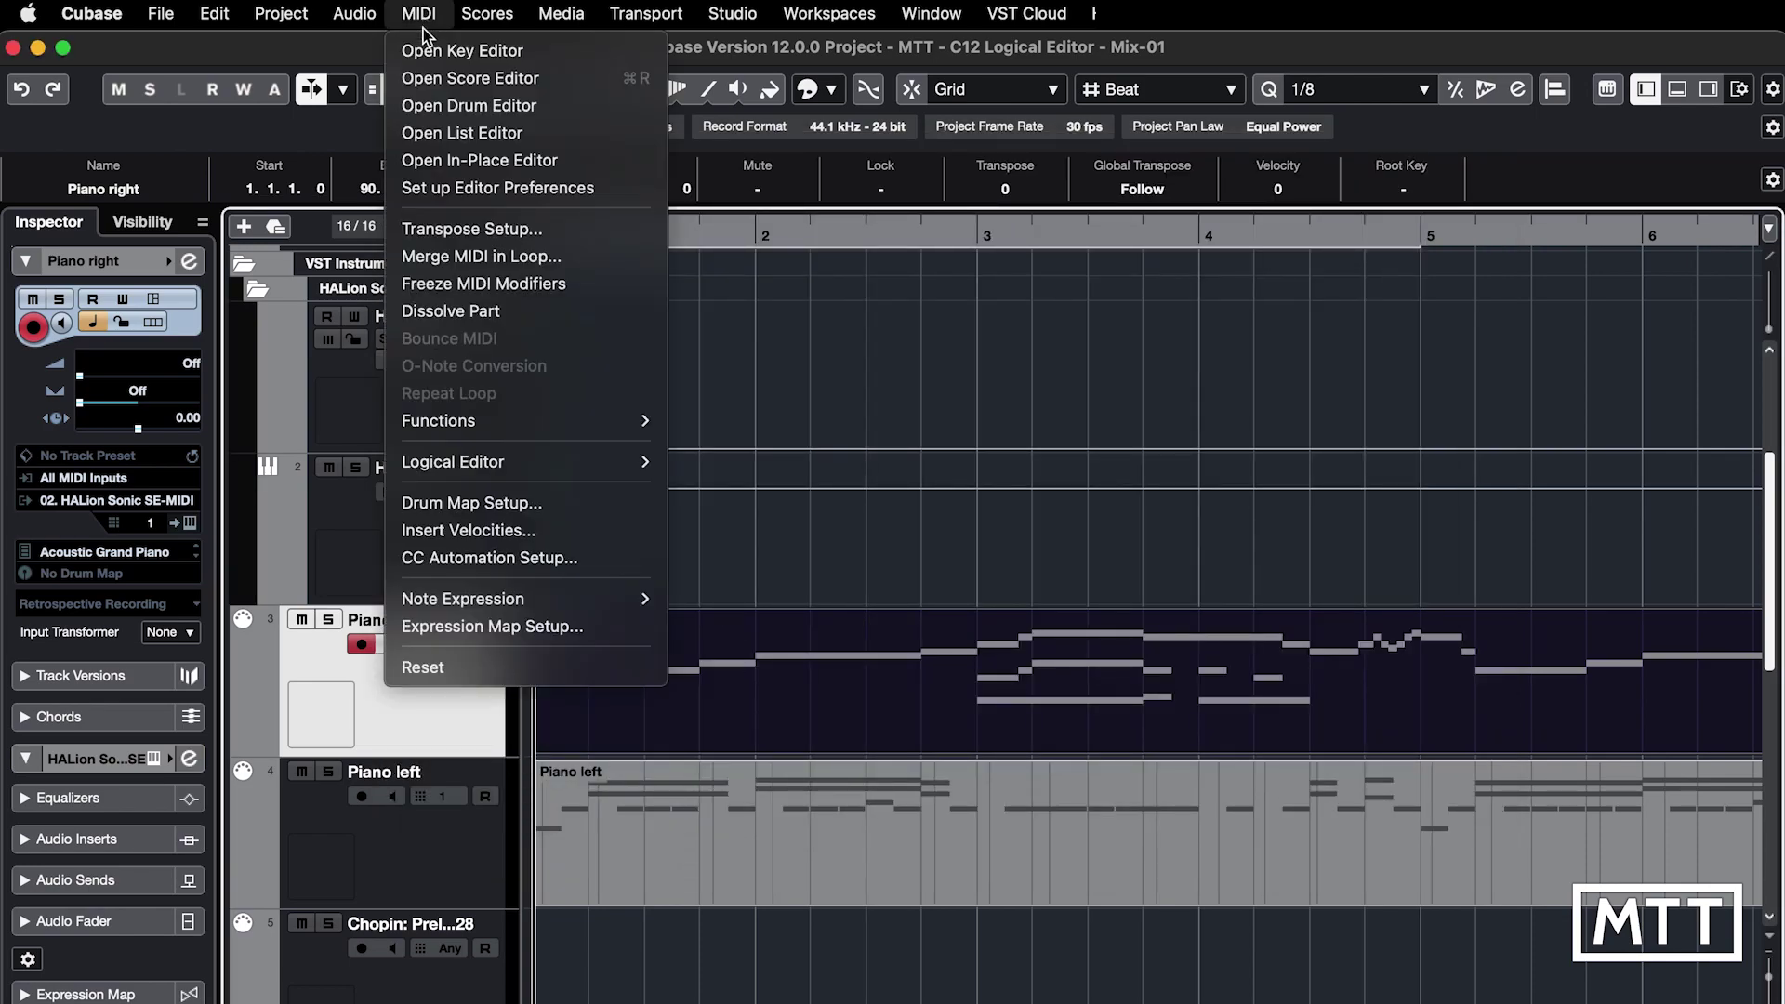
click(433, 131)
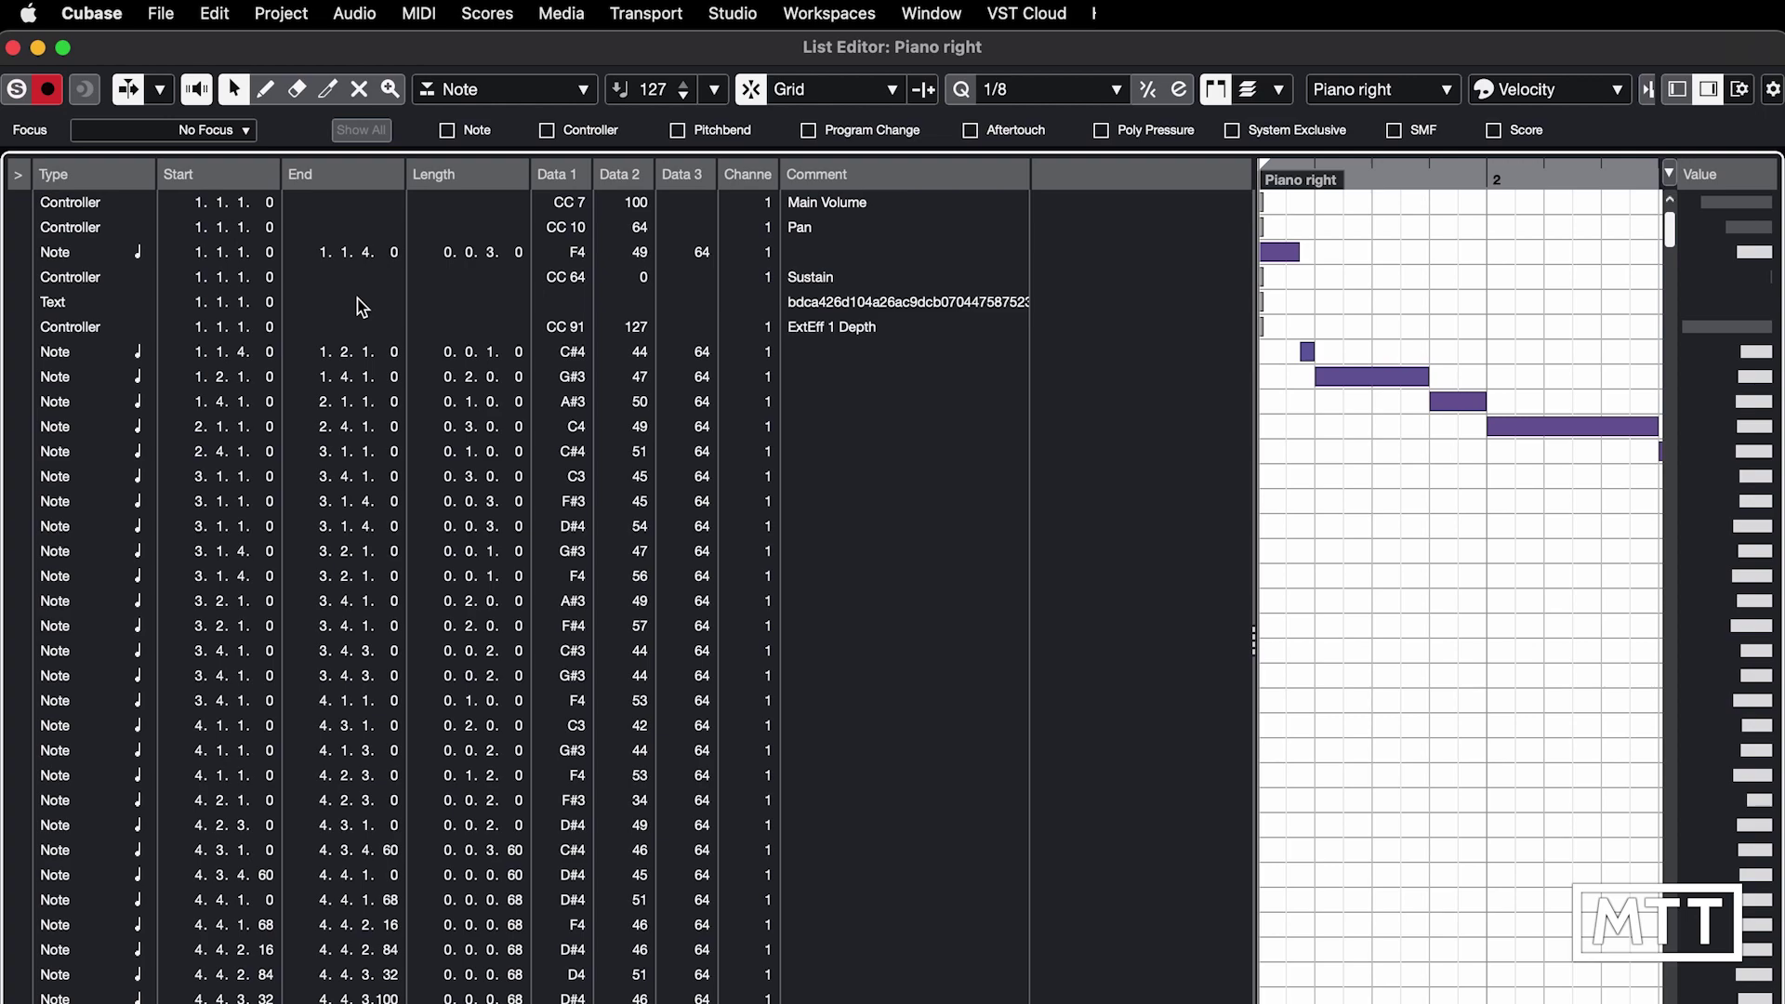
Close the event list and reopen the Logical Editor setup
click(13, 46)
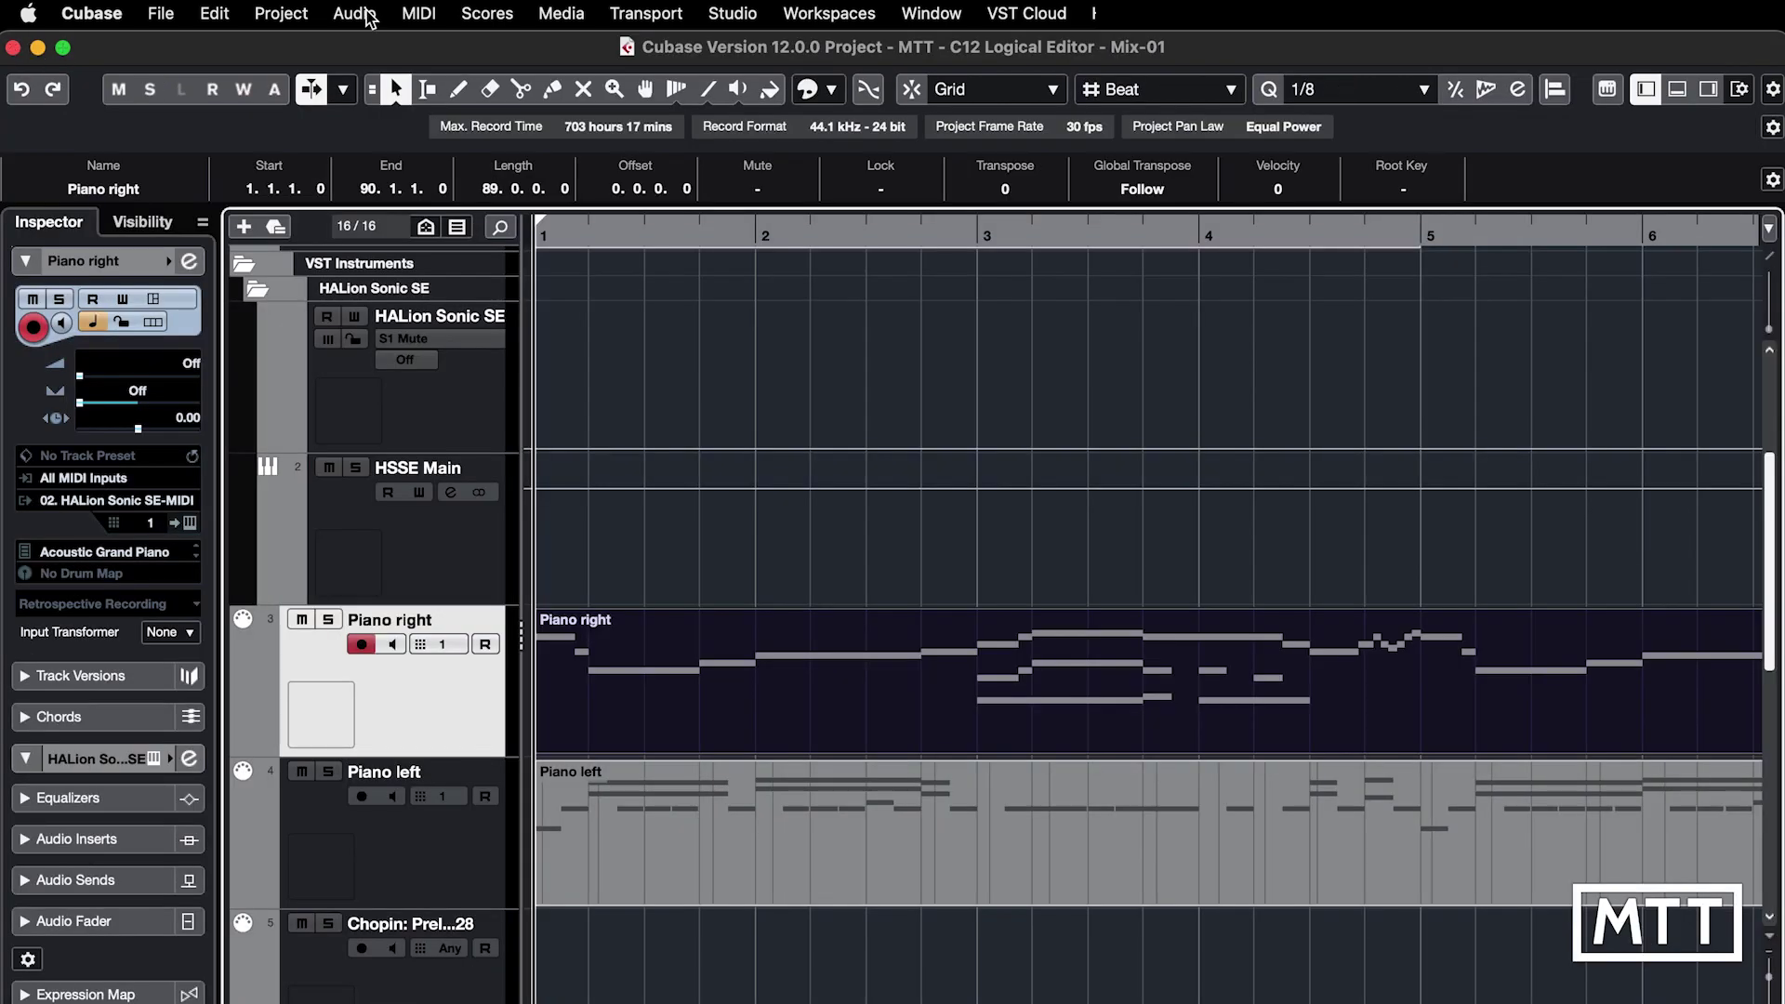
click(423, 15)
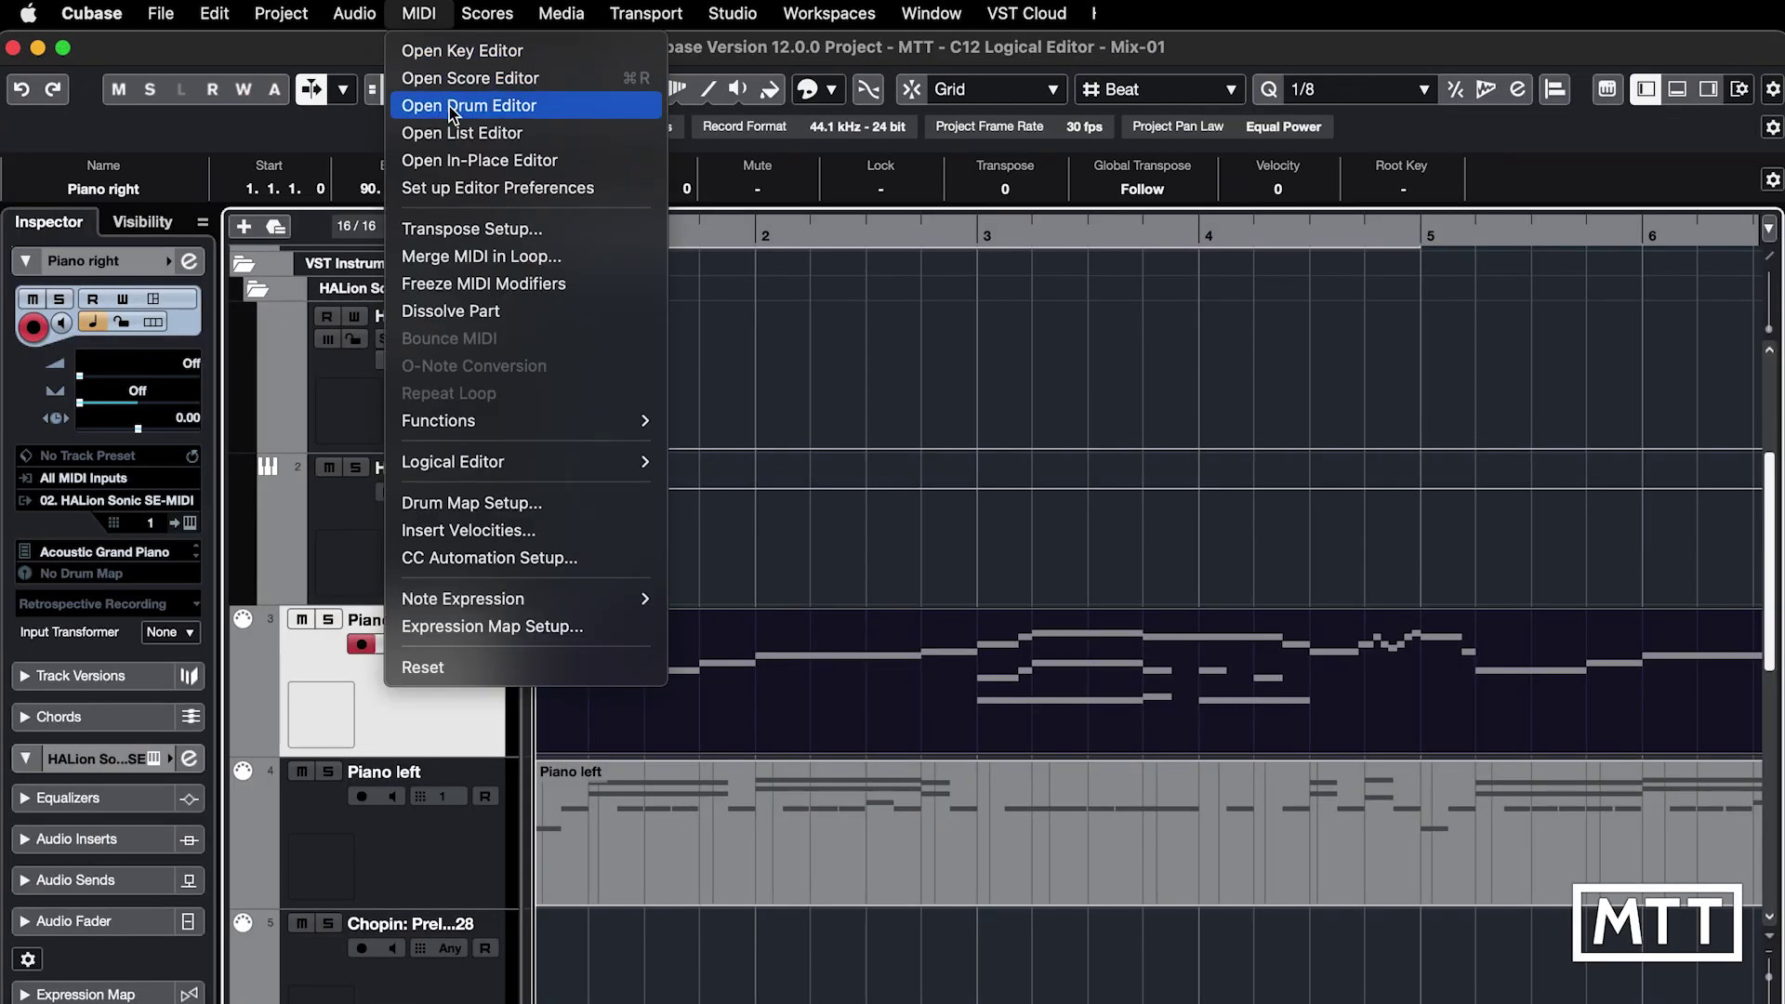
mouse_move(532, 465)
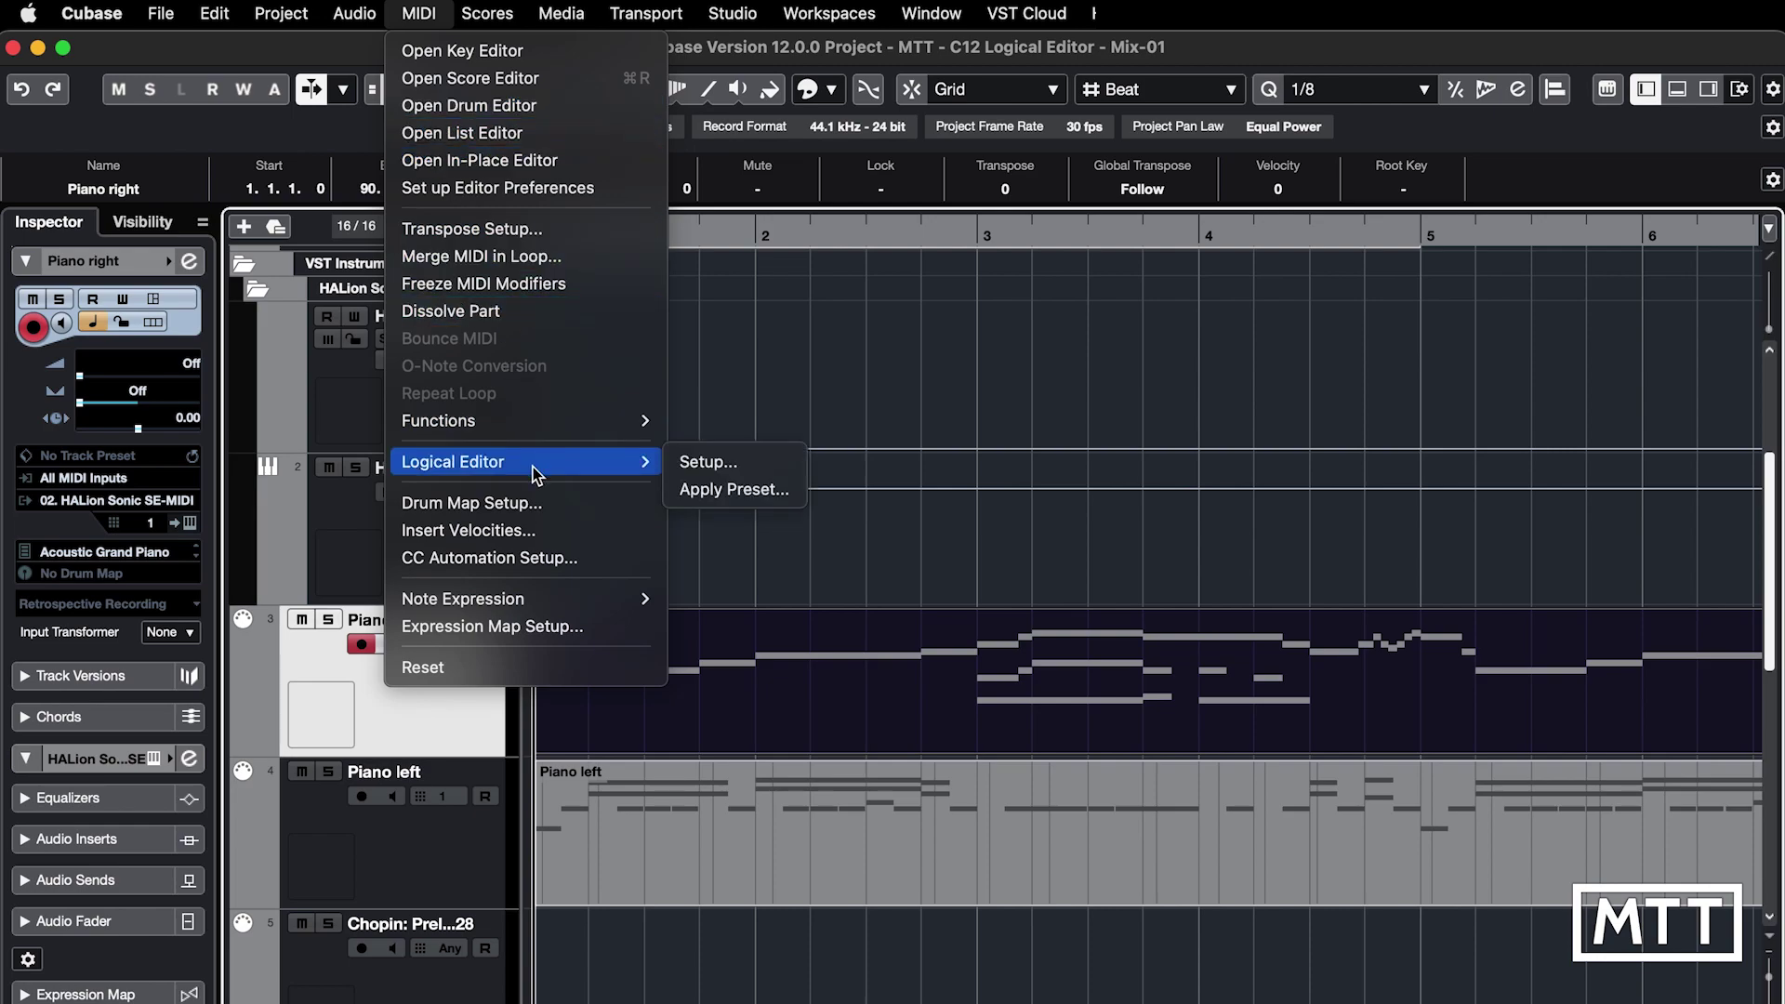
click(707, 473)
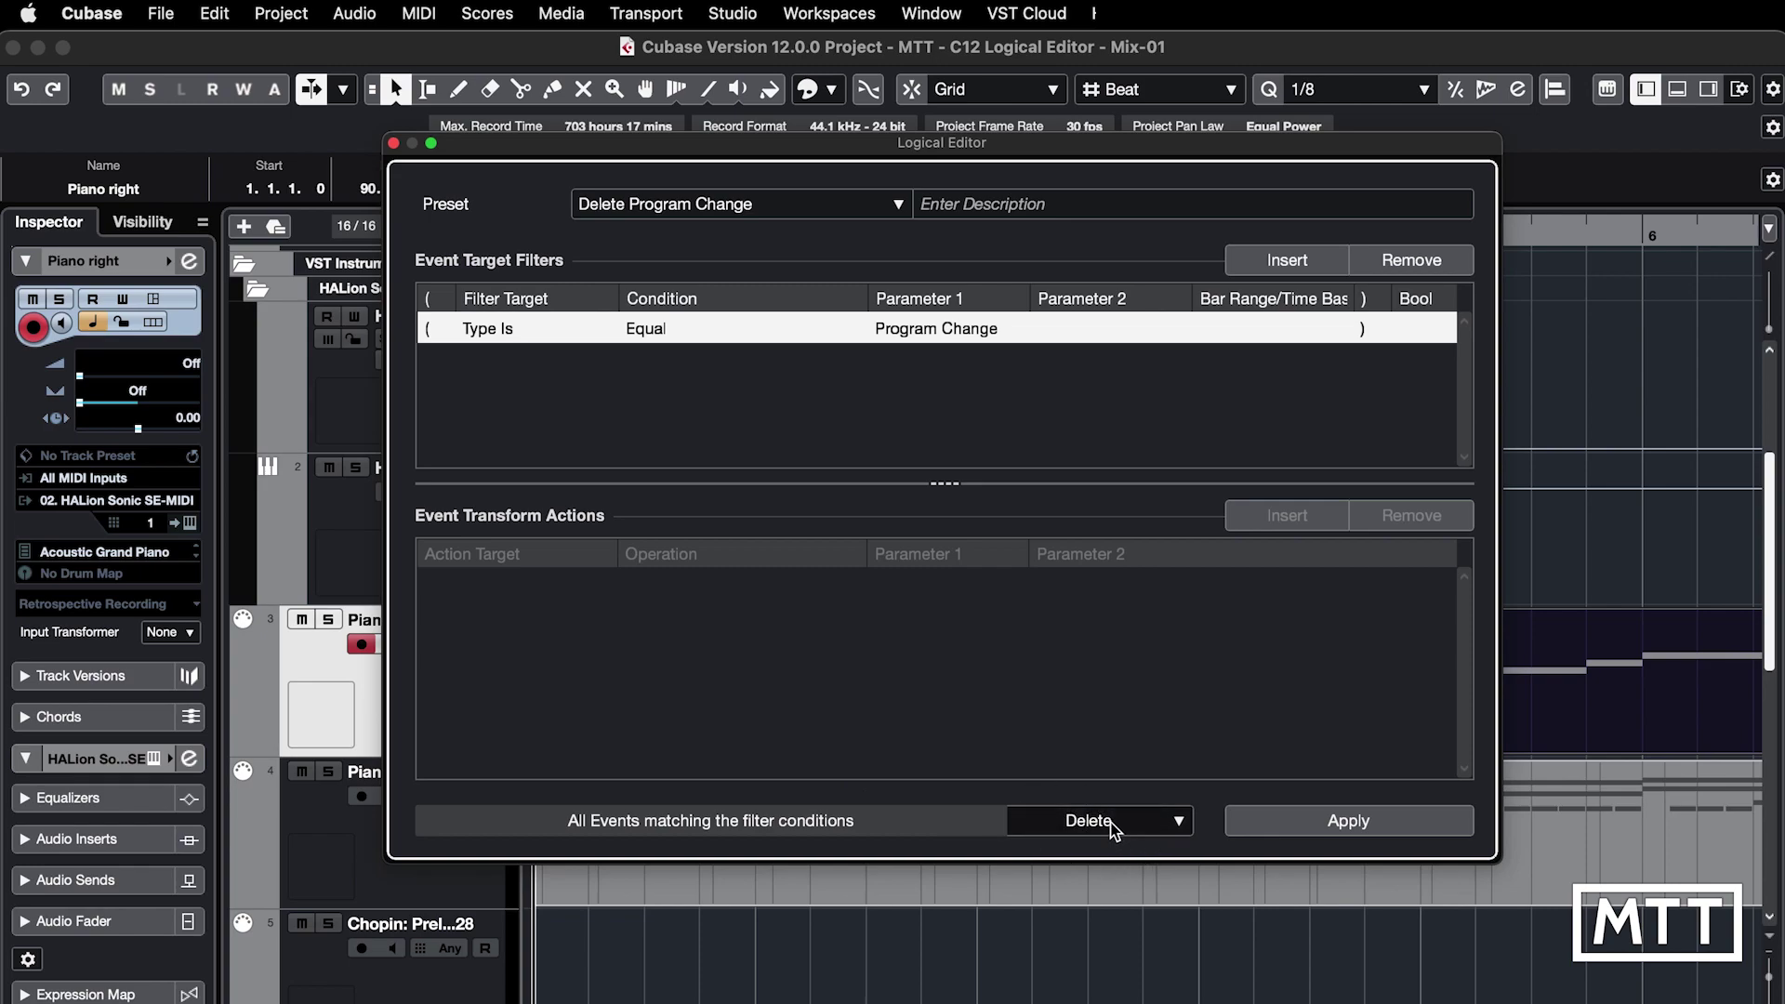
Search the presets for 'sub' and load Add Sub Bass to Chords
click(909, 205)
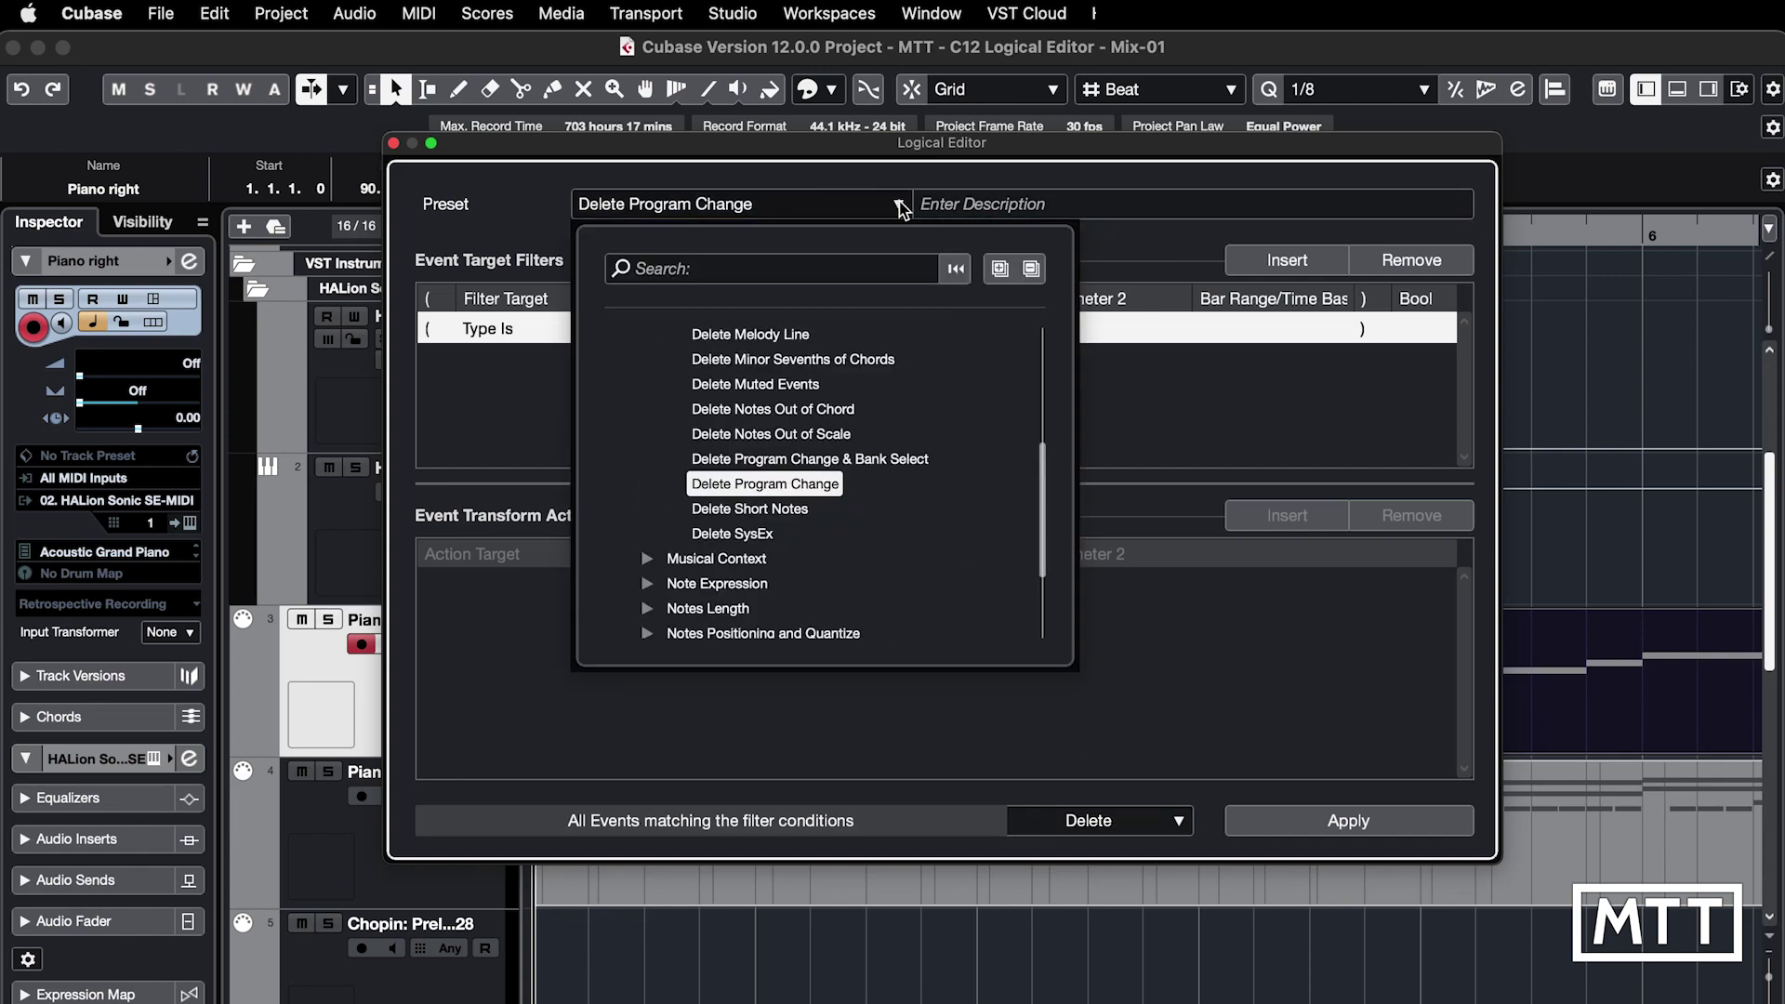
click(786, 268)
text(sub)
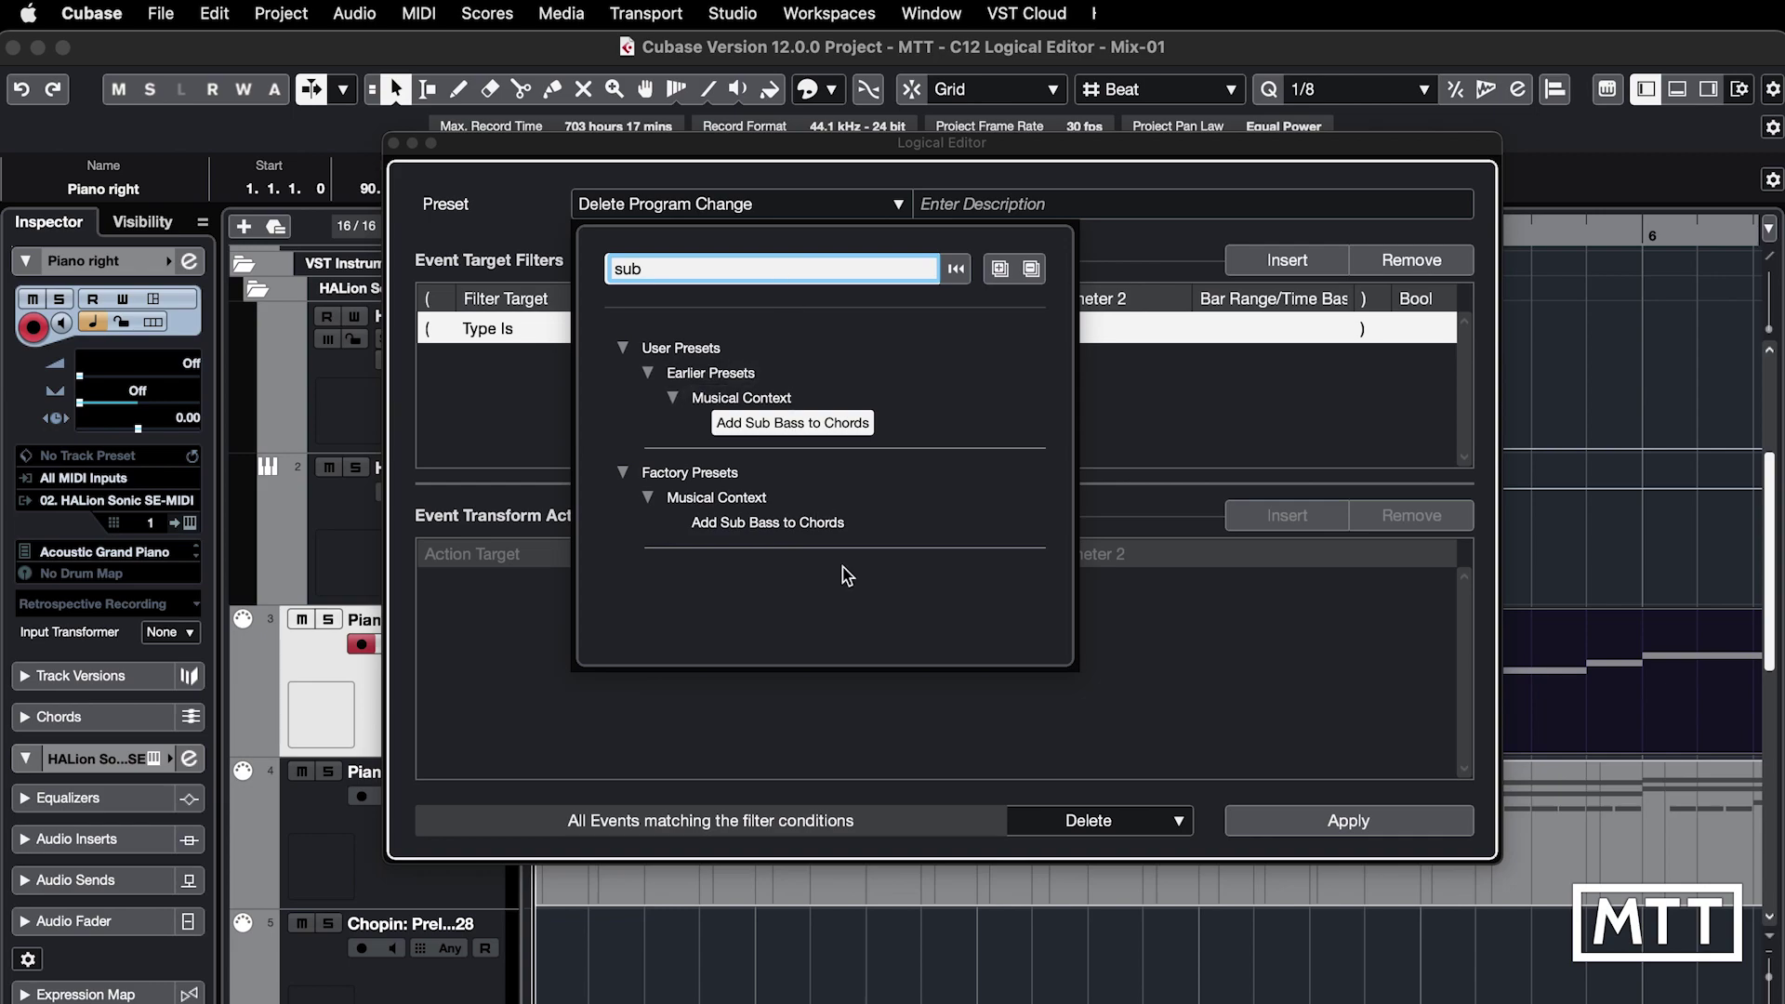
click(758, 524)
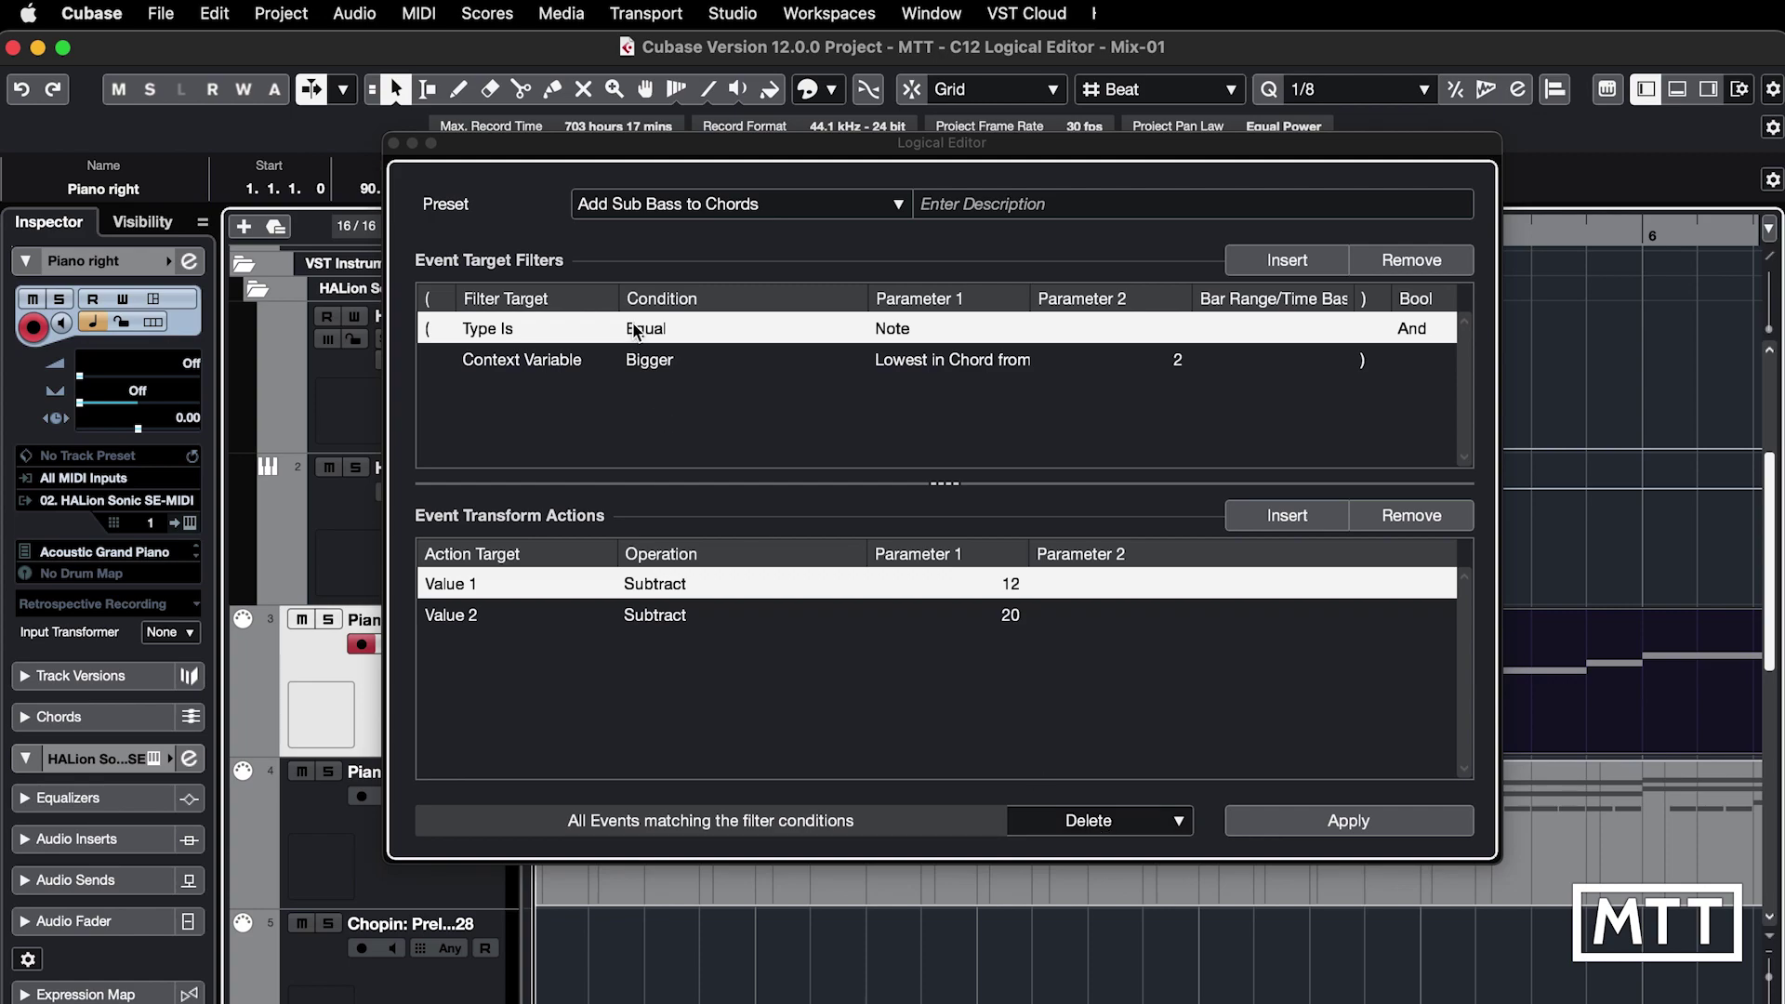
Close and reopen the Logical Editor so Add Sub Bass to Chords reverts to inserting notes
click(394, 143)
click(418, 13)
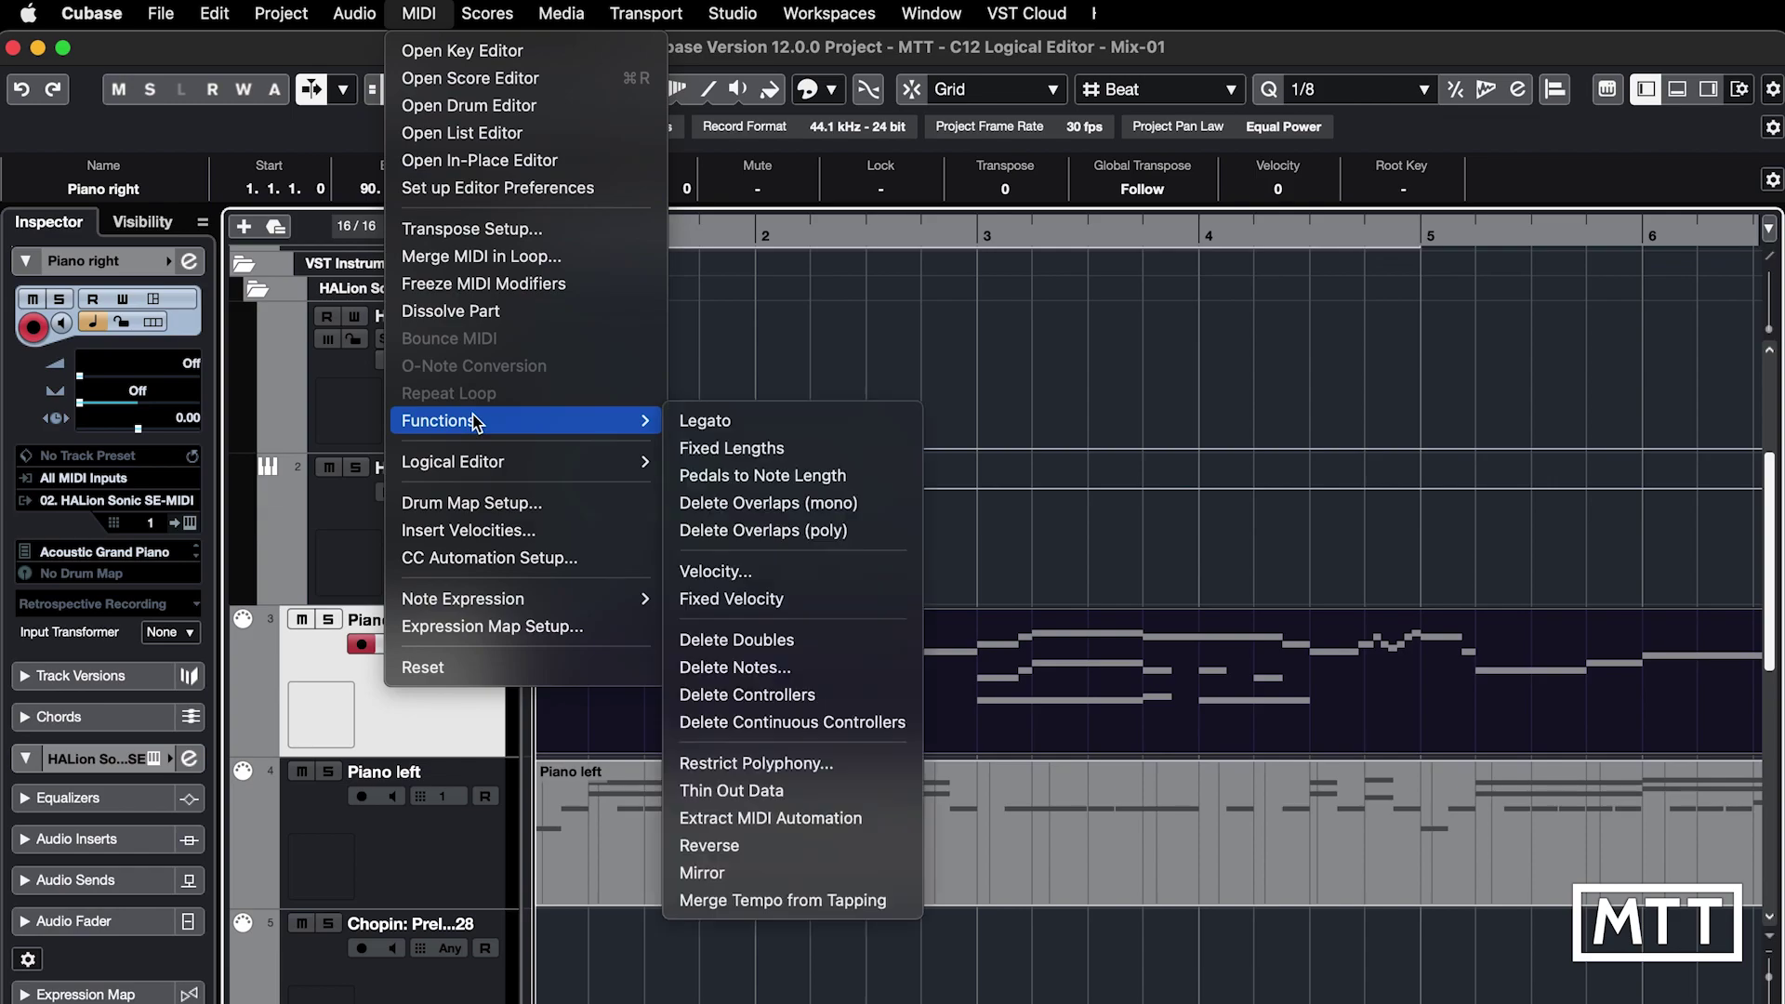
mouse_move(586, 462)
click(688, 462)
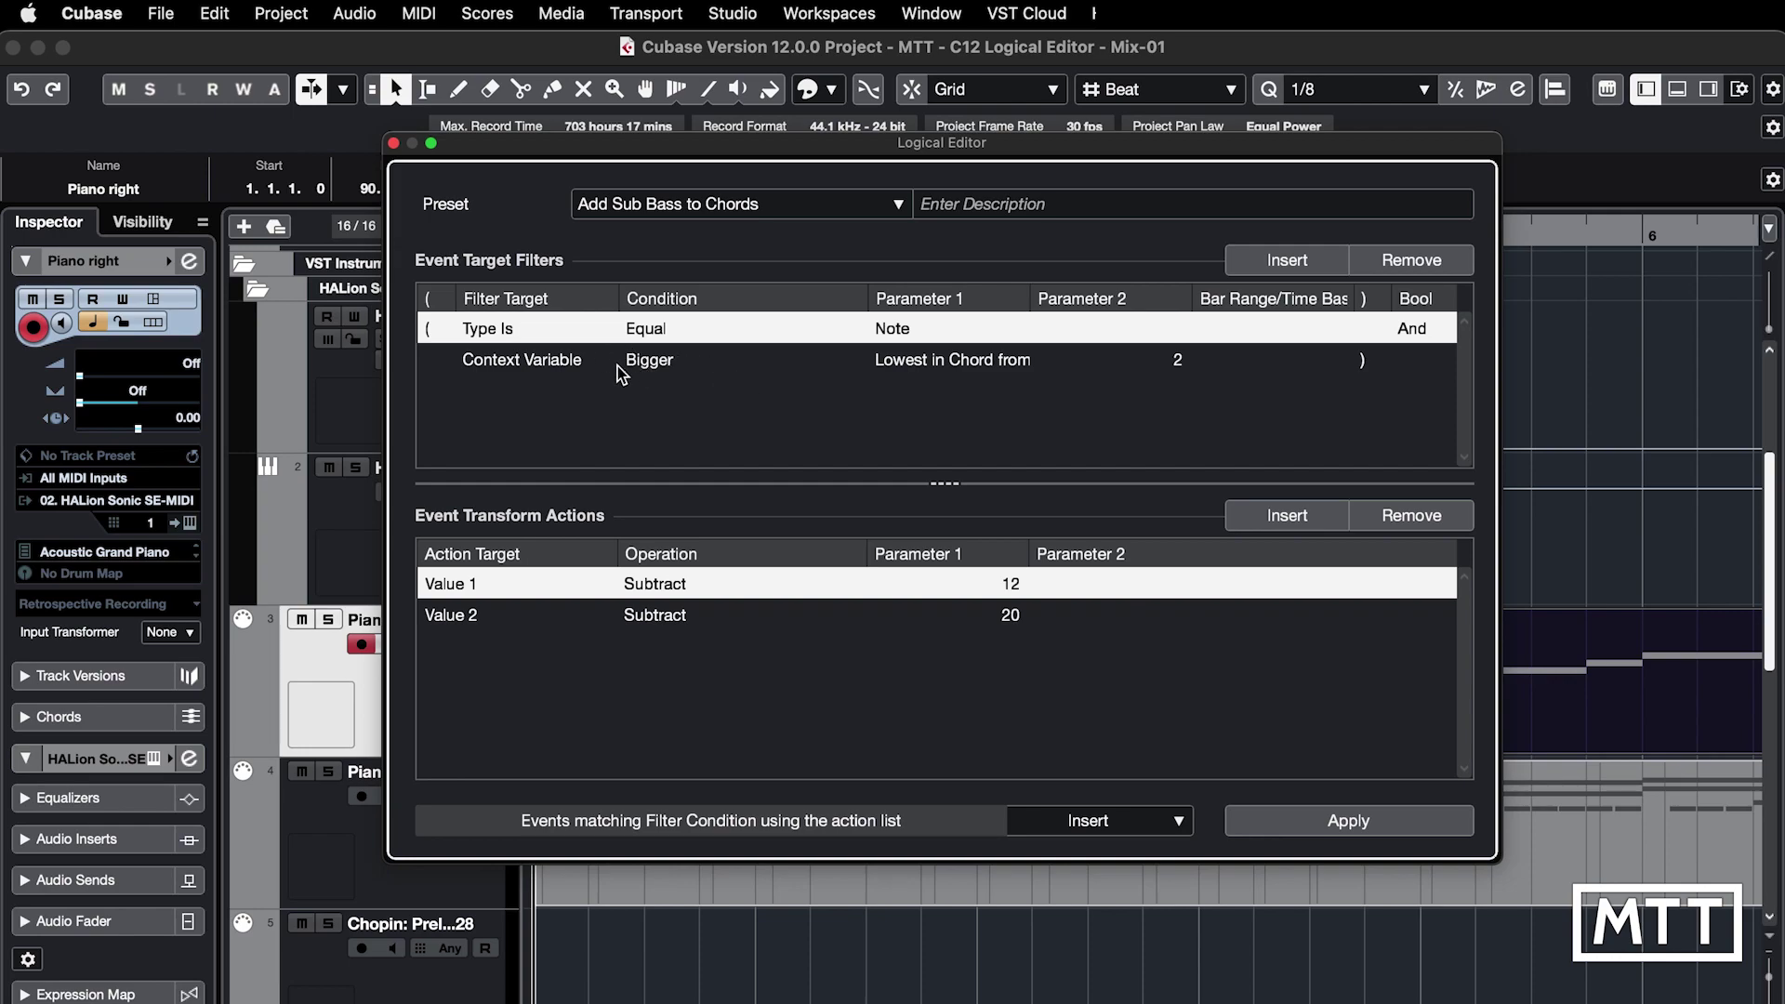
Browse the All Event Types, Control Change, Musical Context and Delete factory preset categories
click(734, 221)
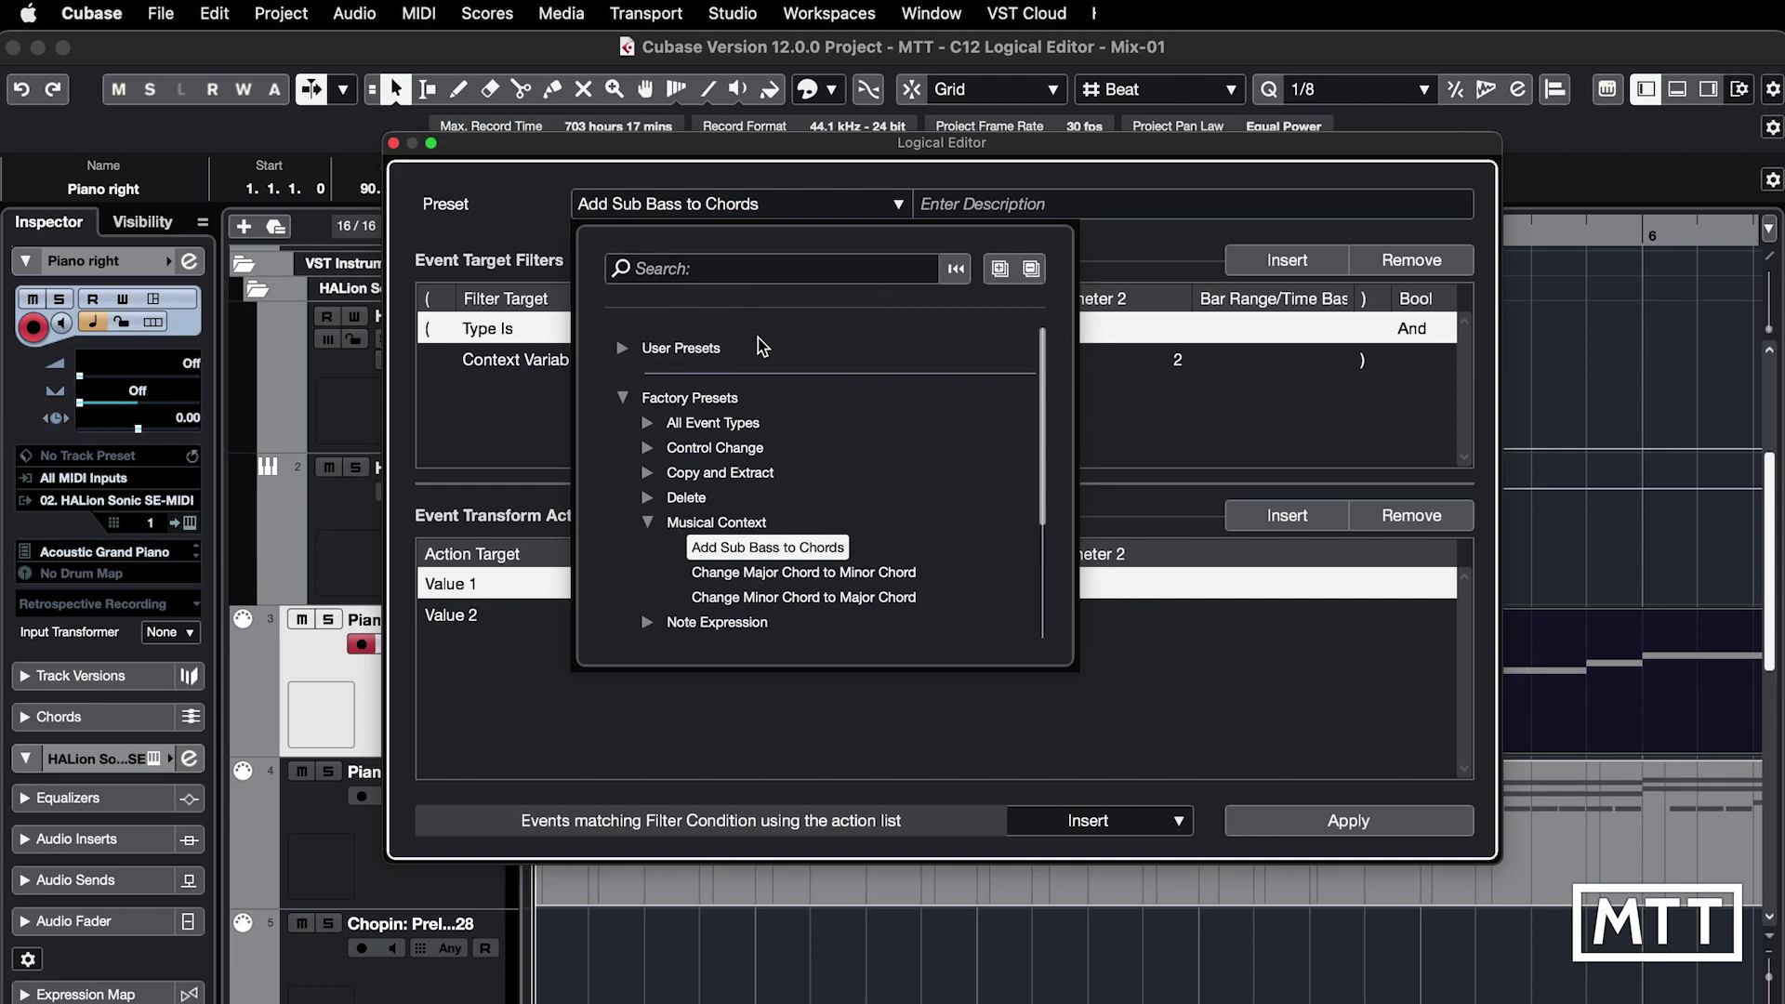
click(649, 426)
click(649, 426)
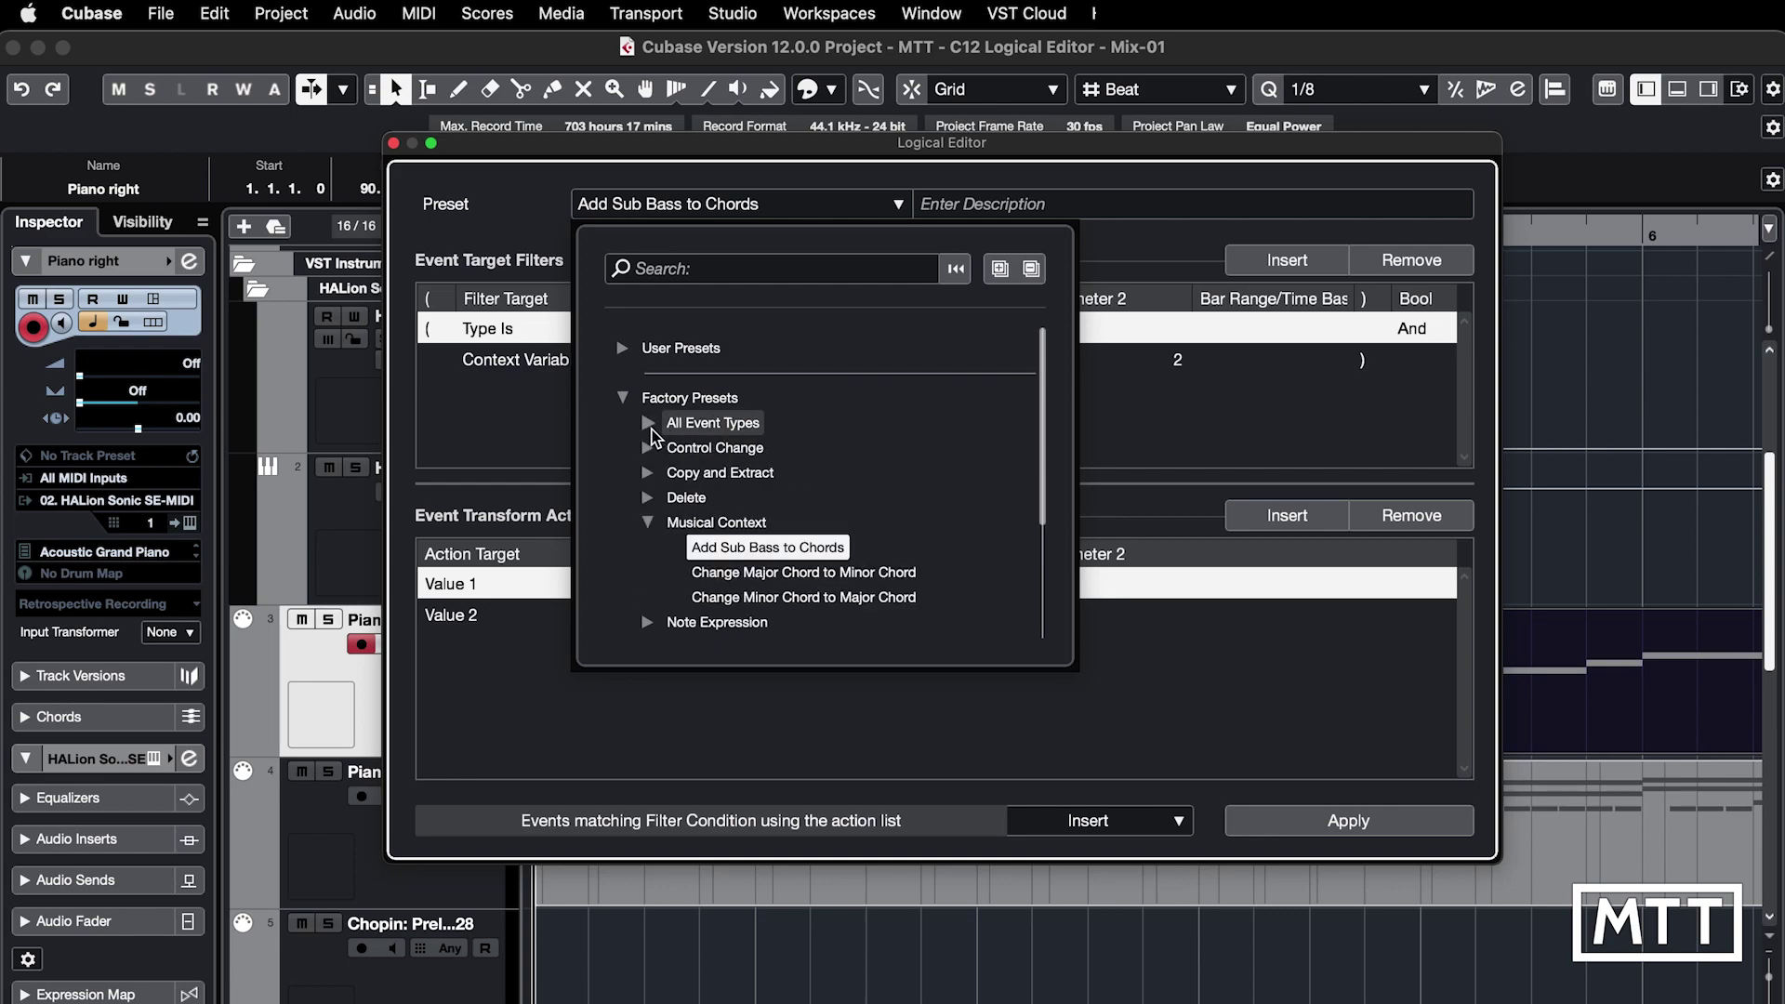
click(648, 449)
click(649, 449)
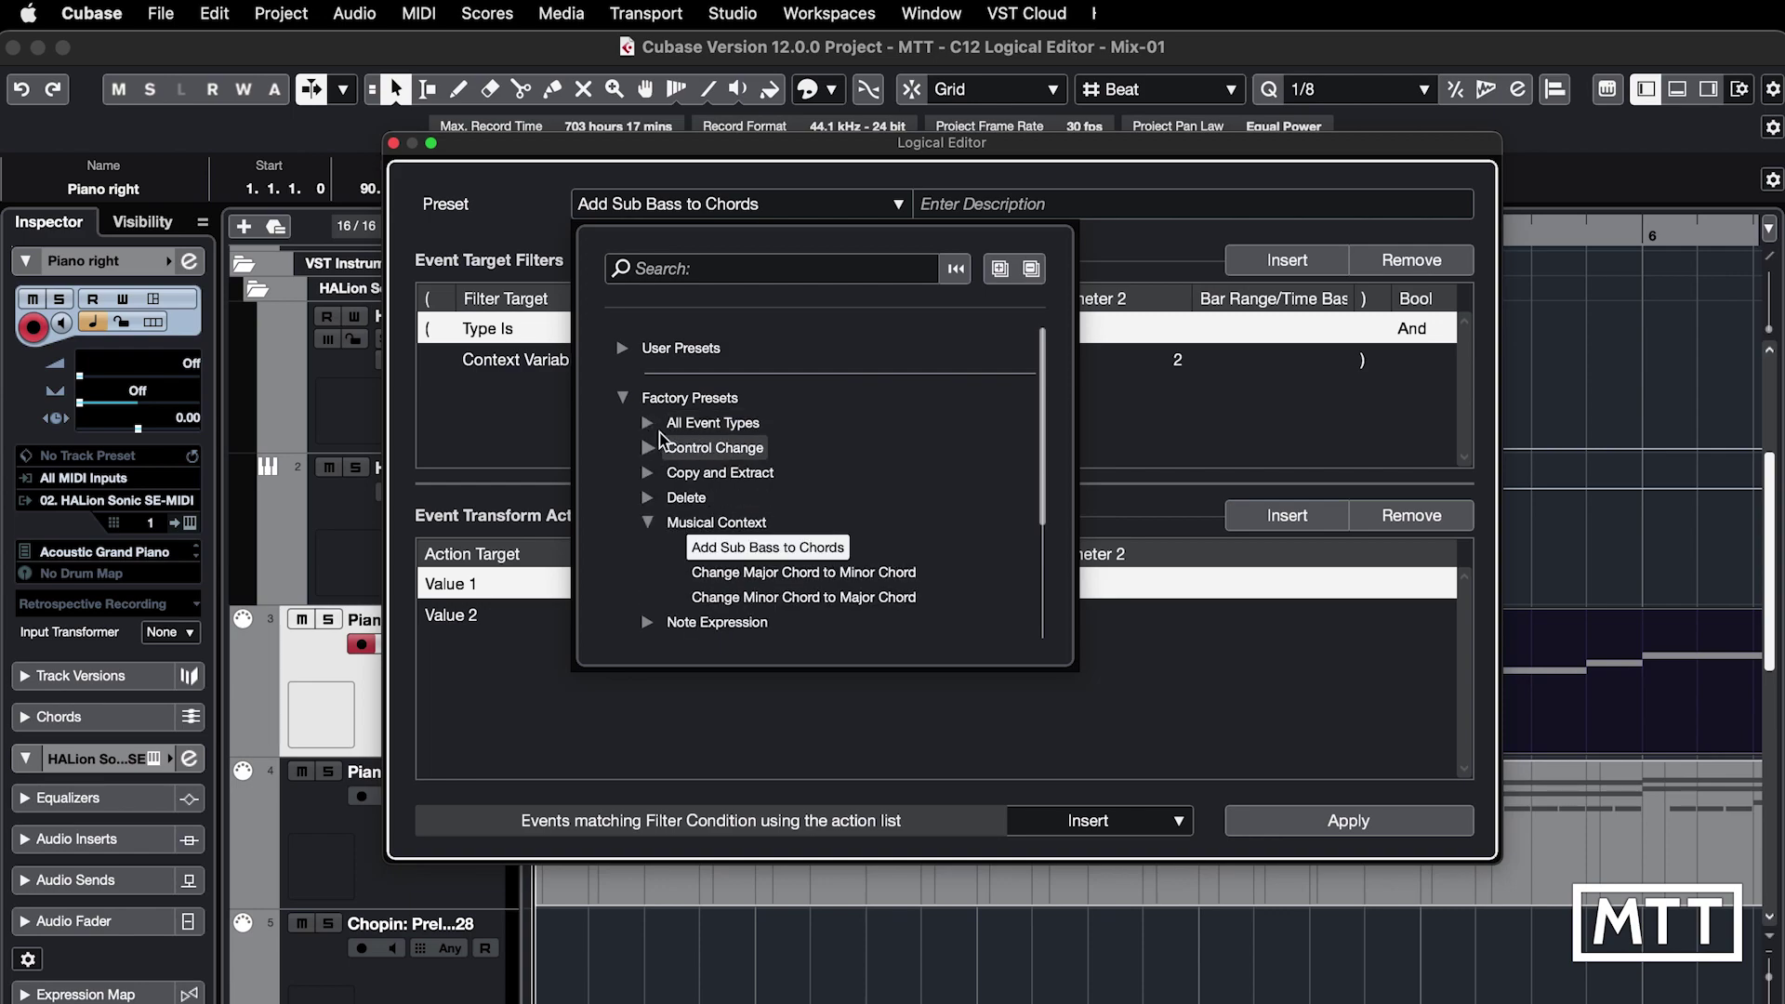
scroll(800, 474, down, 5)
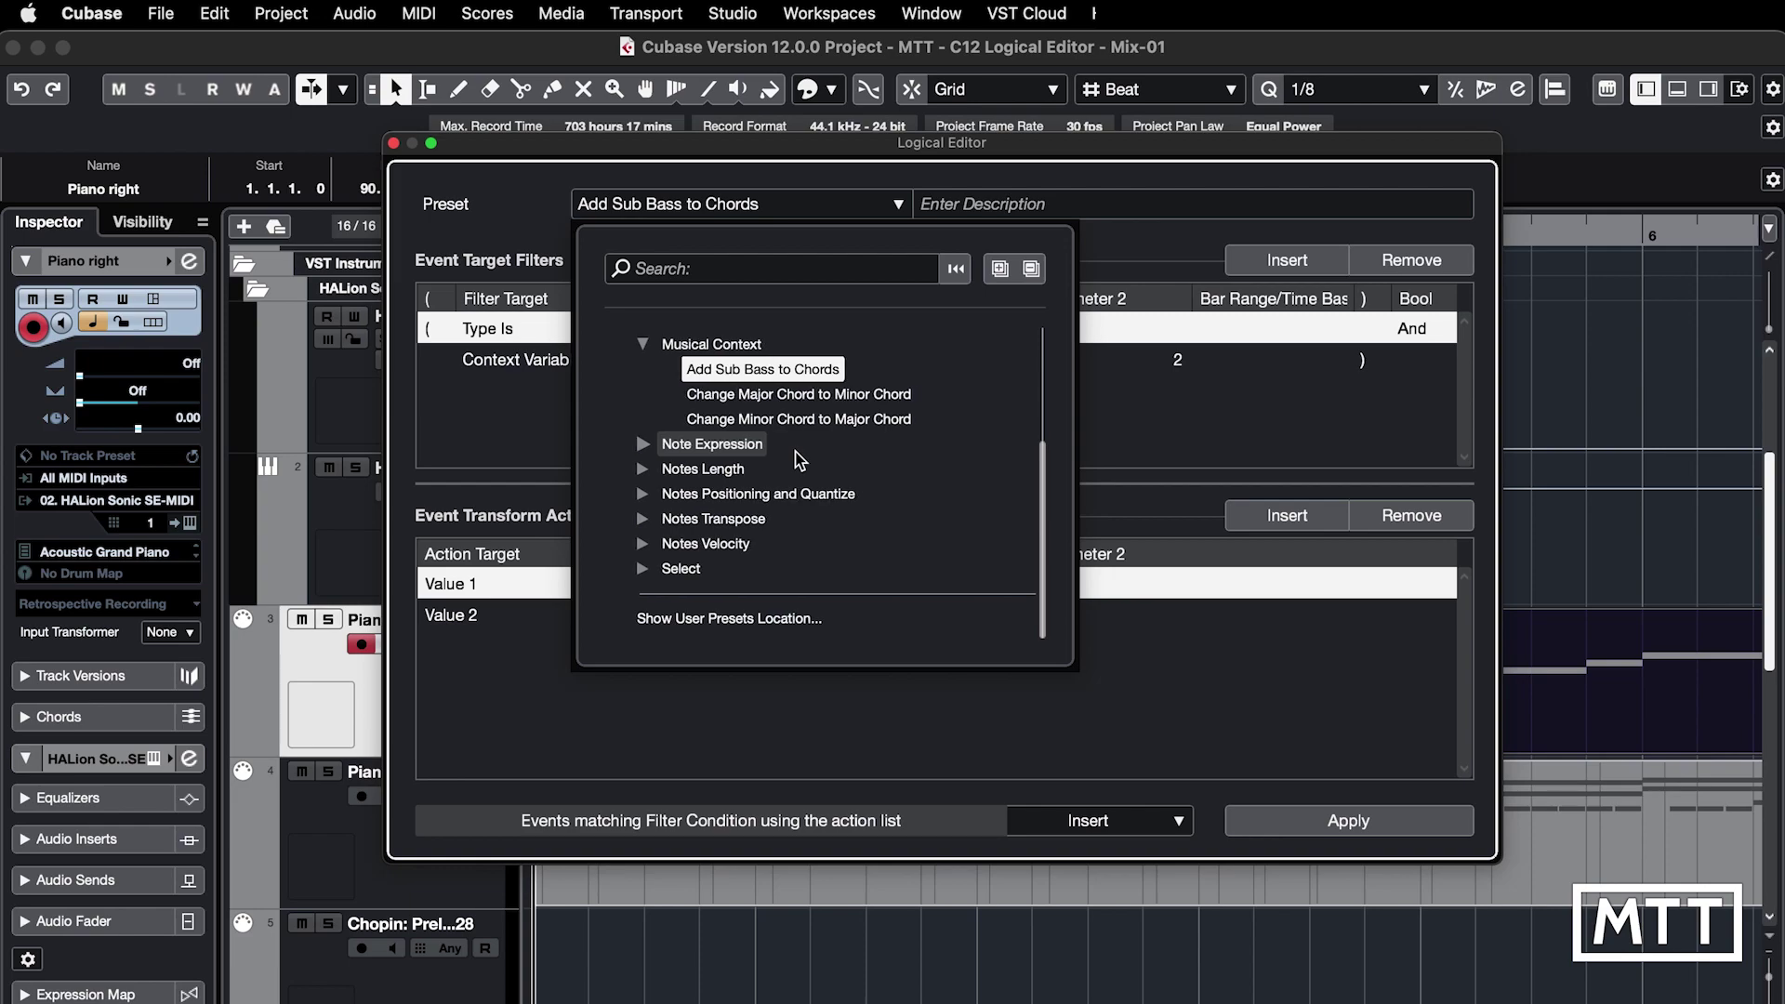
scroll(799, 461, up, 5)
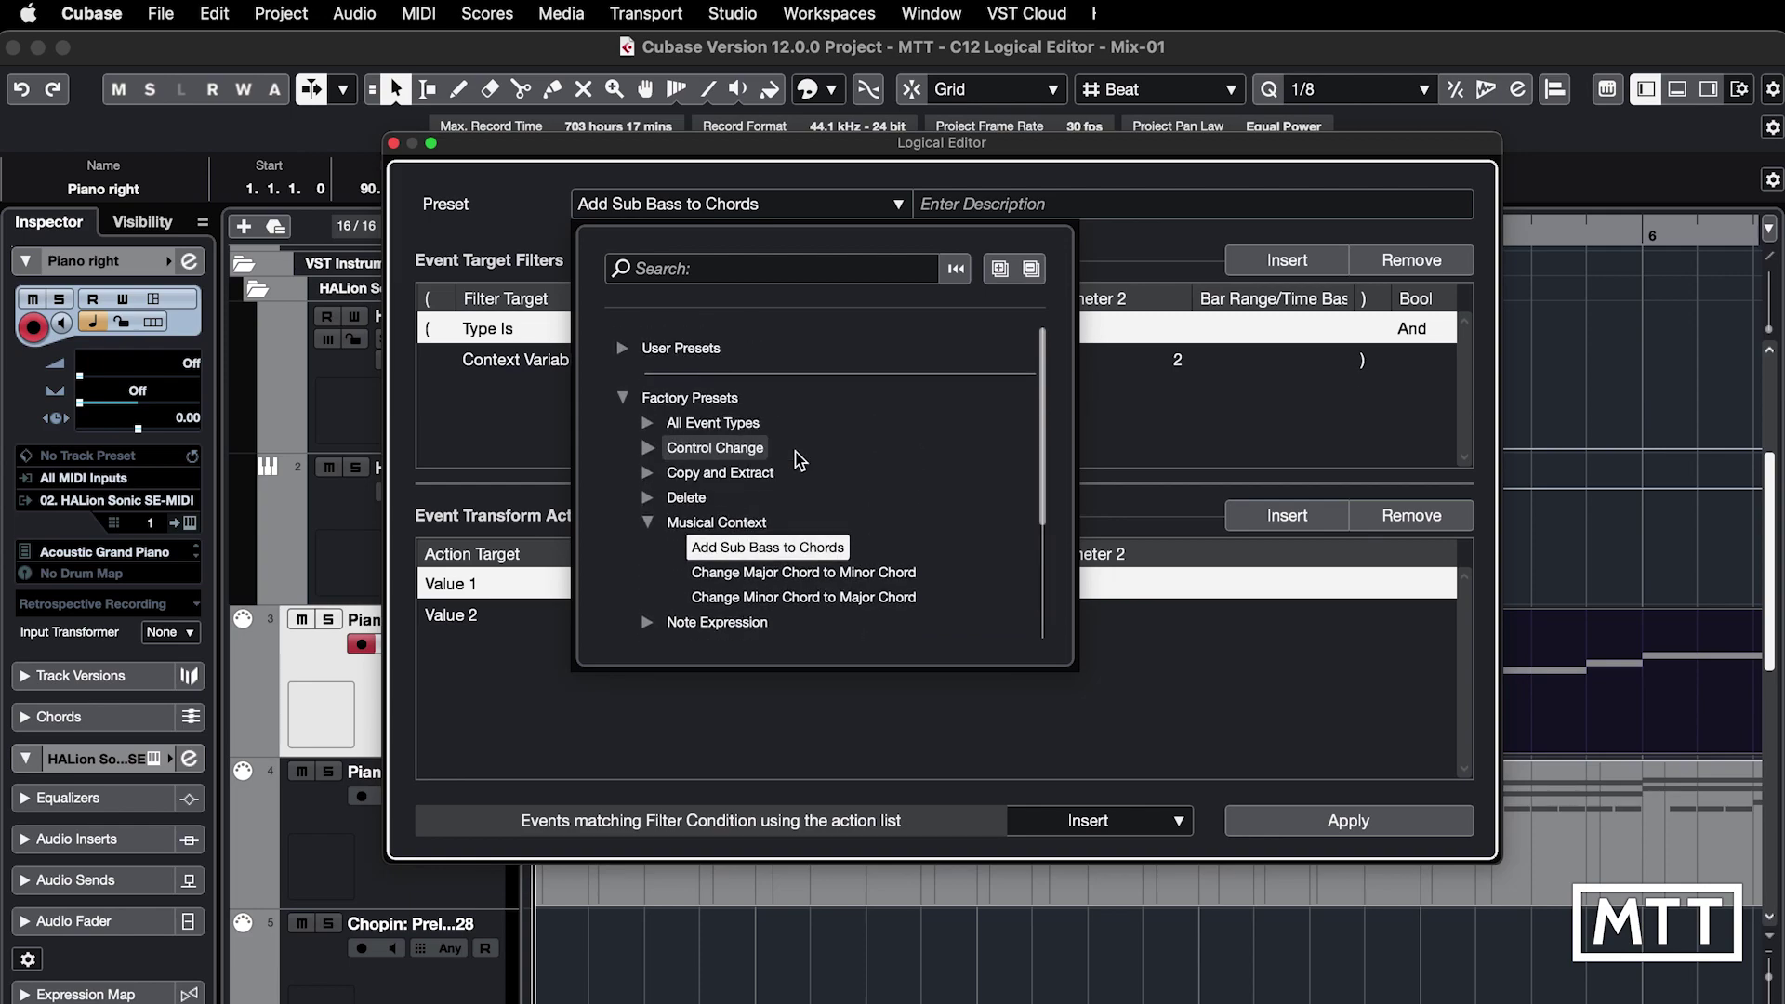
click(648, 521)
click(648, 498)
scroll(777, 517, down, 1)
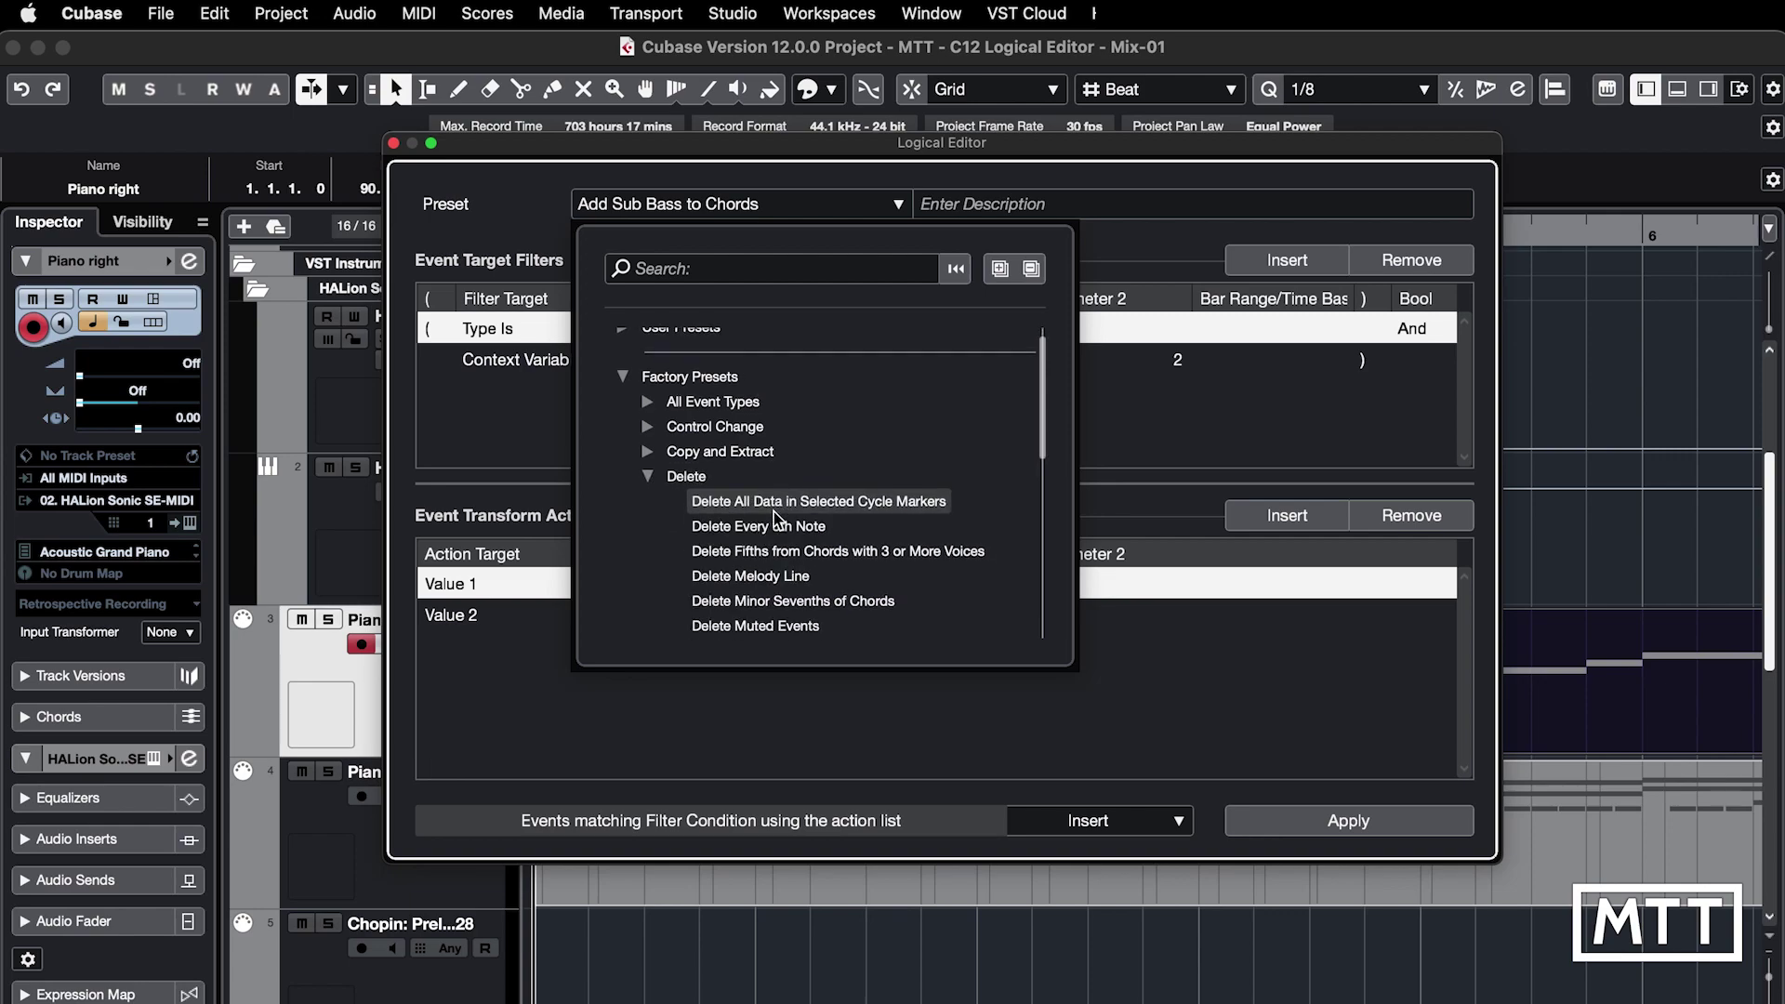
scroll(777, 517, down, 6)
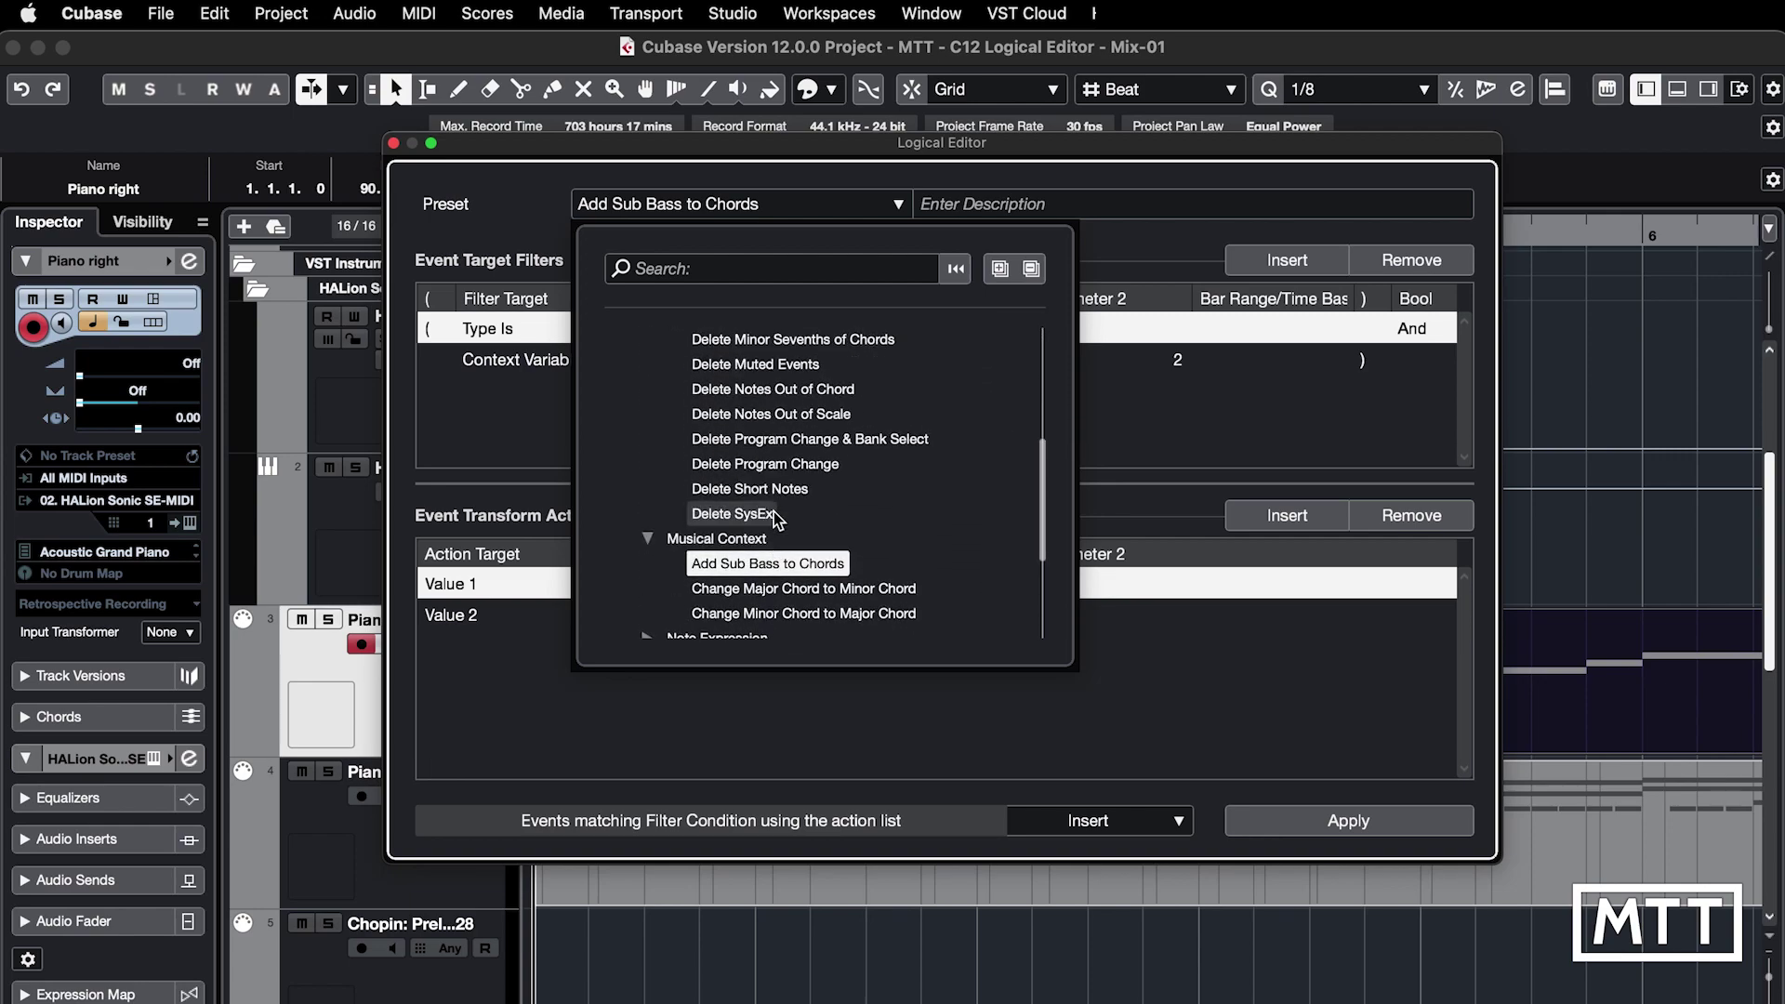
scroll(777, 518, up, 6)
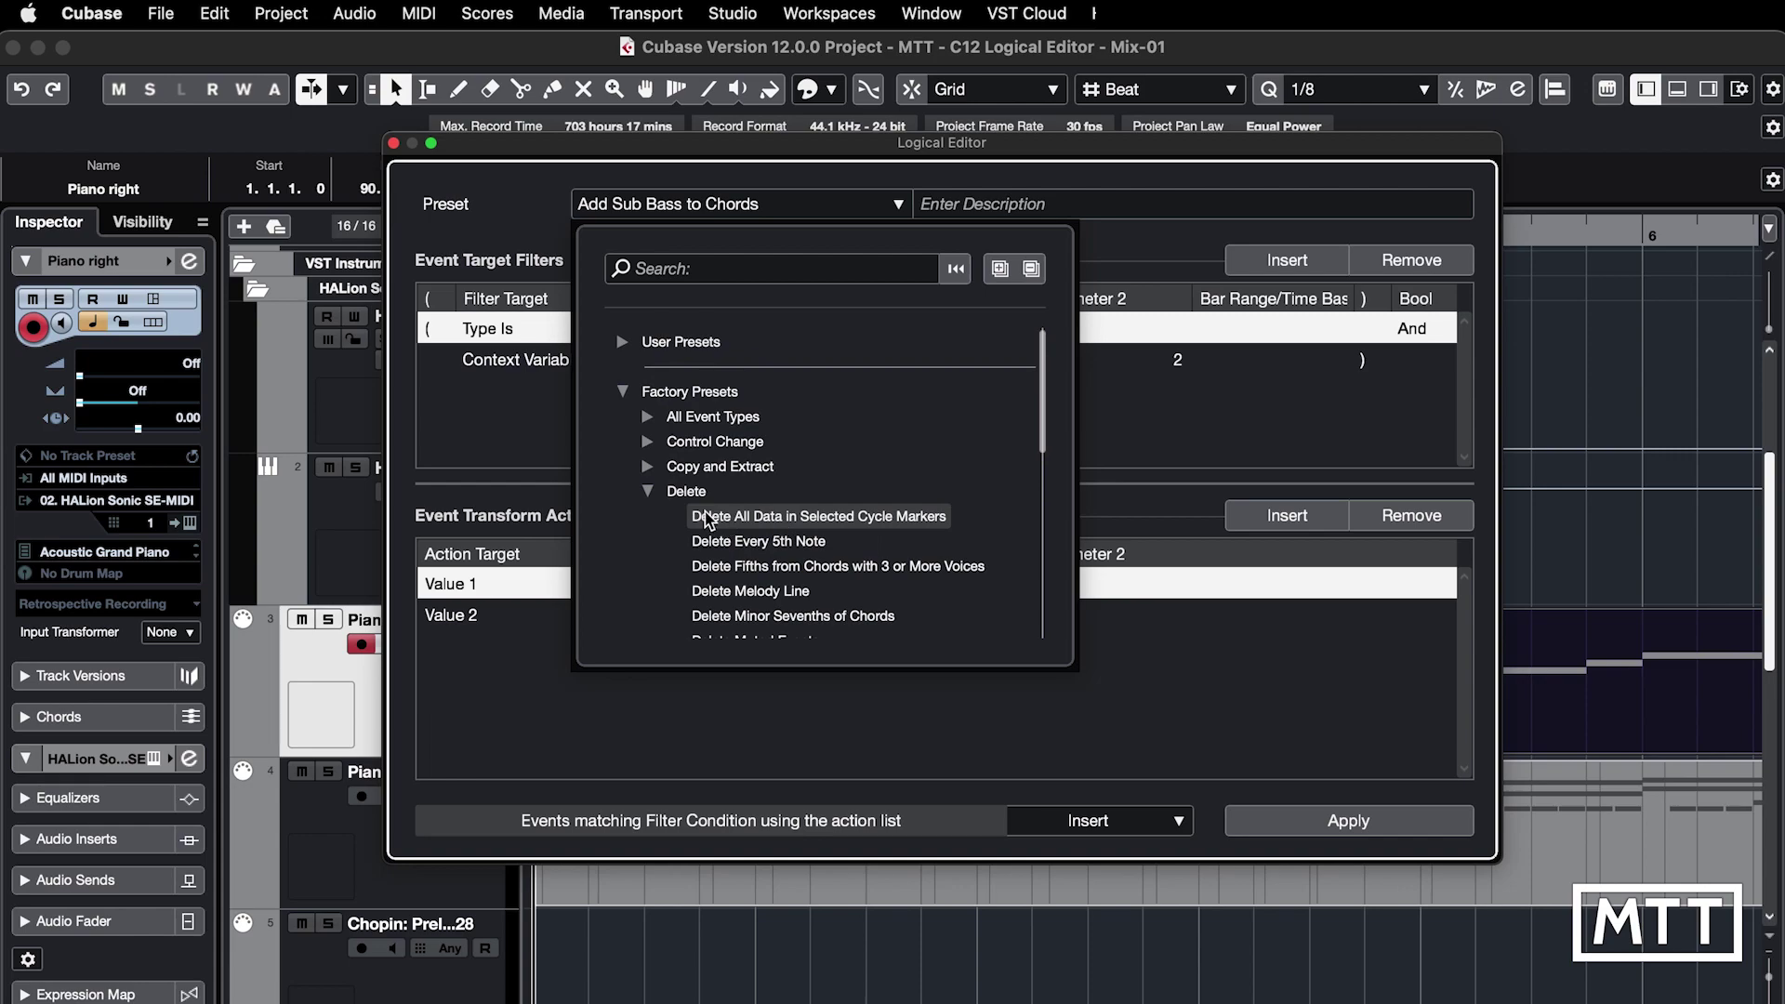
click(648, 491)
scroll(648, 516, up, 1)
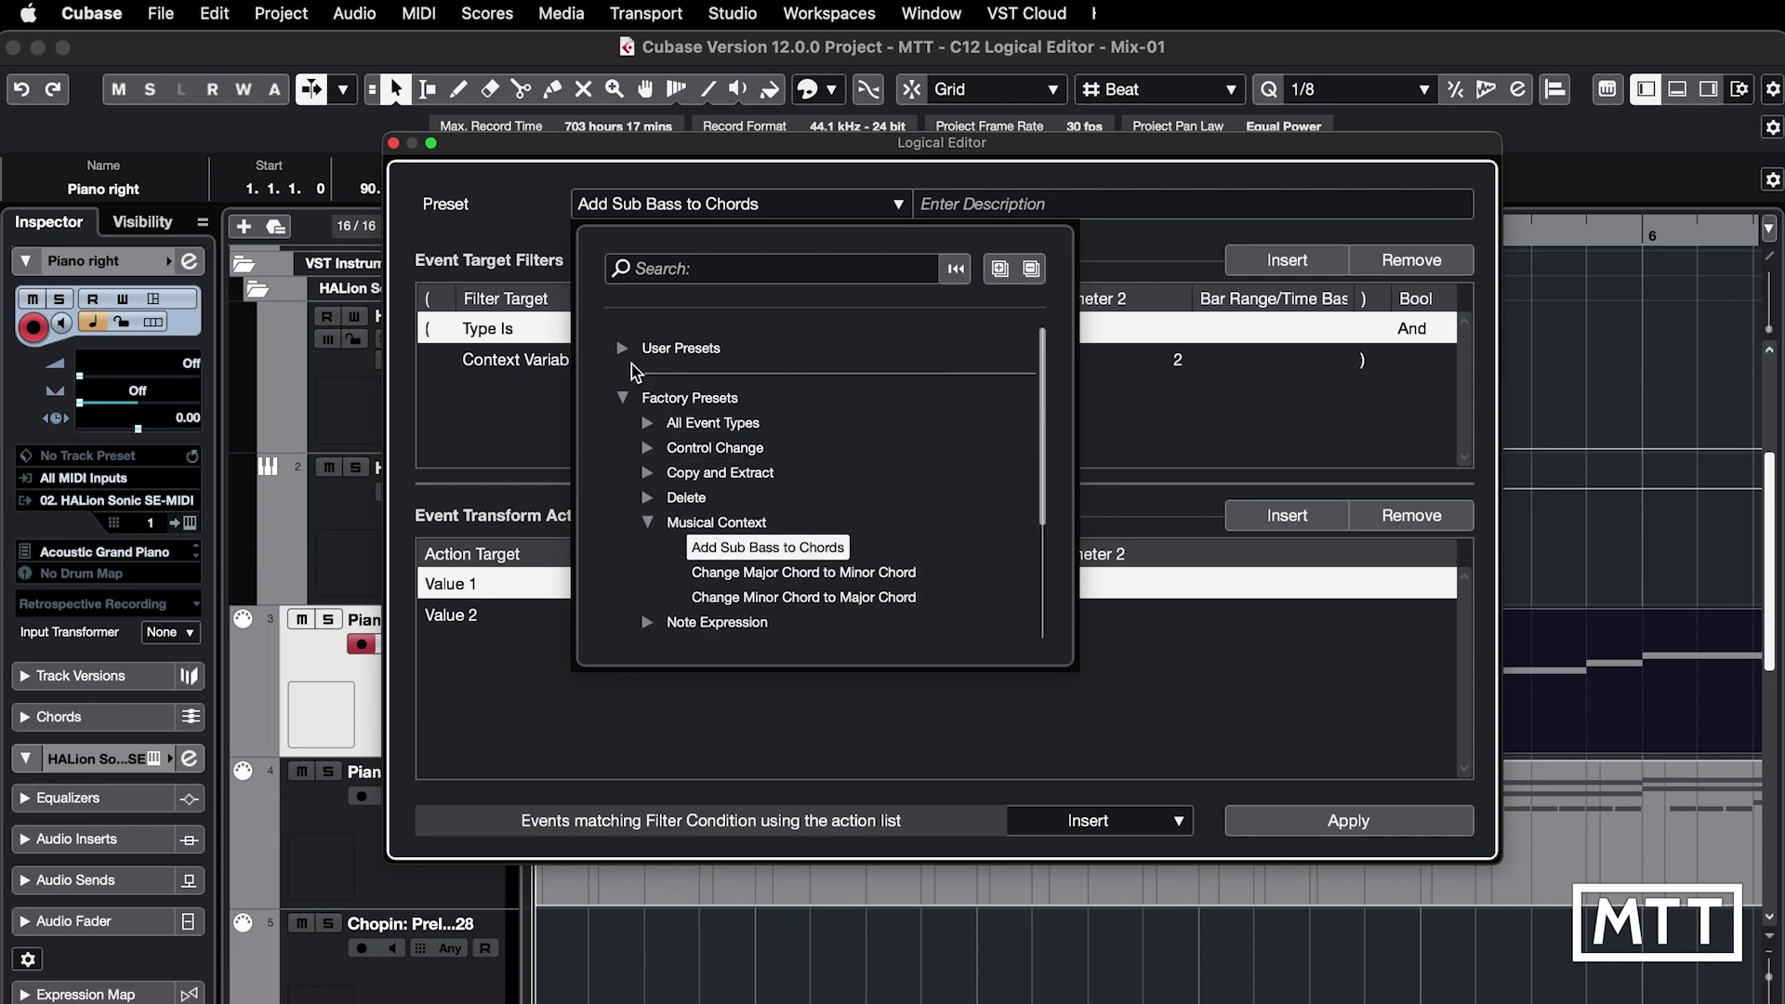
Look through User Presets > Earlier Presets > Added for Version 3, then dismiss the browser
click(622, 347)
click(648, 373)
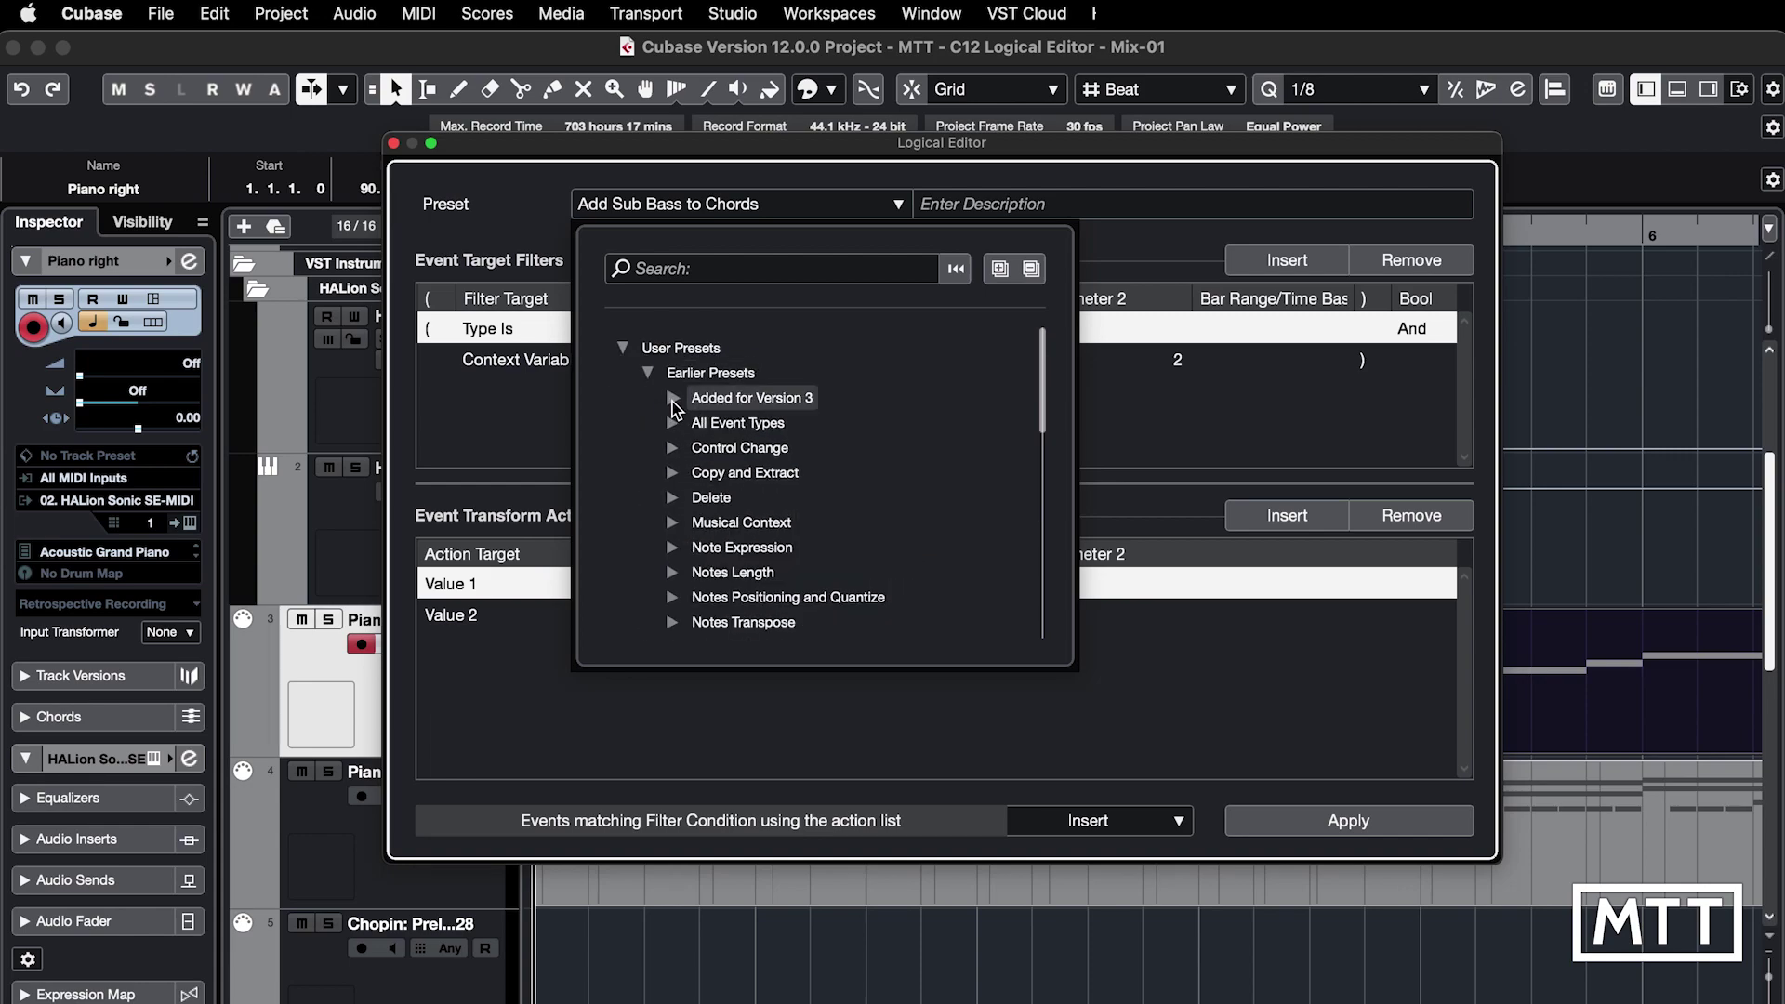
click(674, 400)
scroll(797, 506, down, 6)
scroll(795, 510, up, 4)
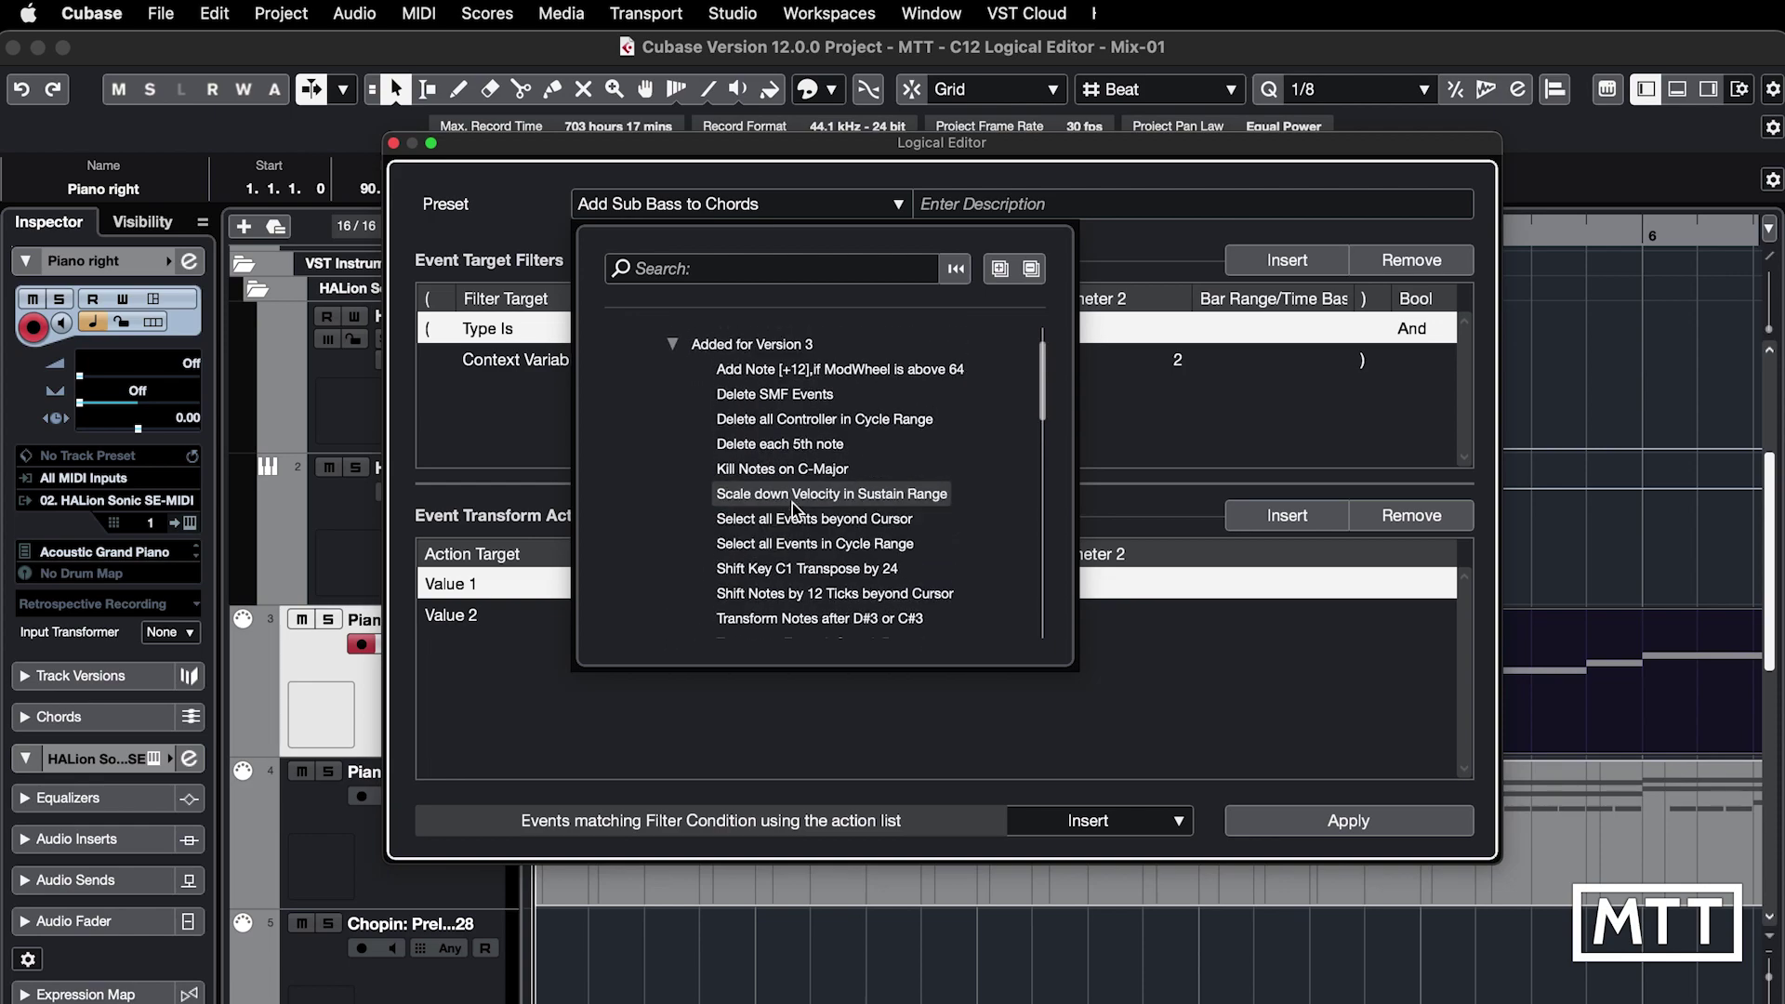
scroll(793, 509, up, 2)
click(671, 354)
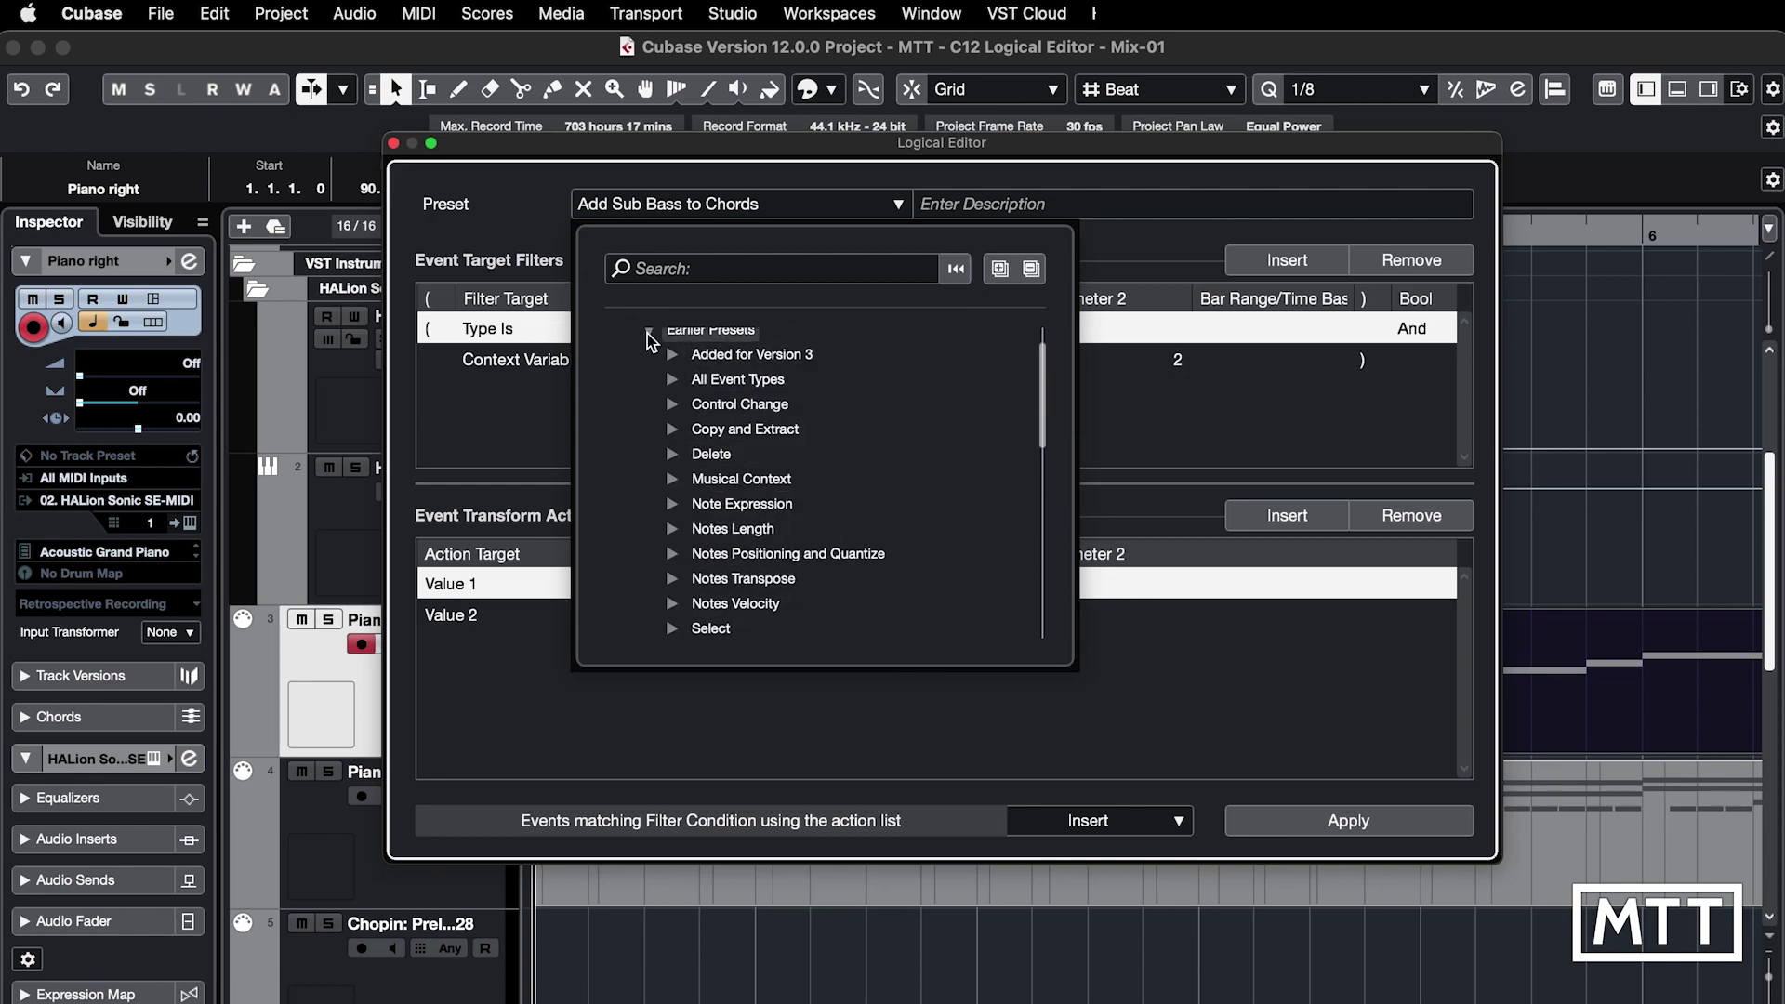
click(648, 333)
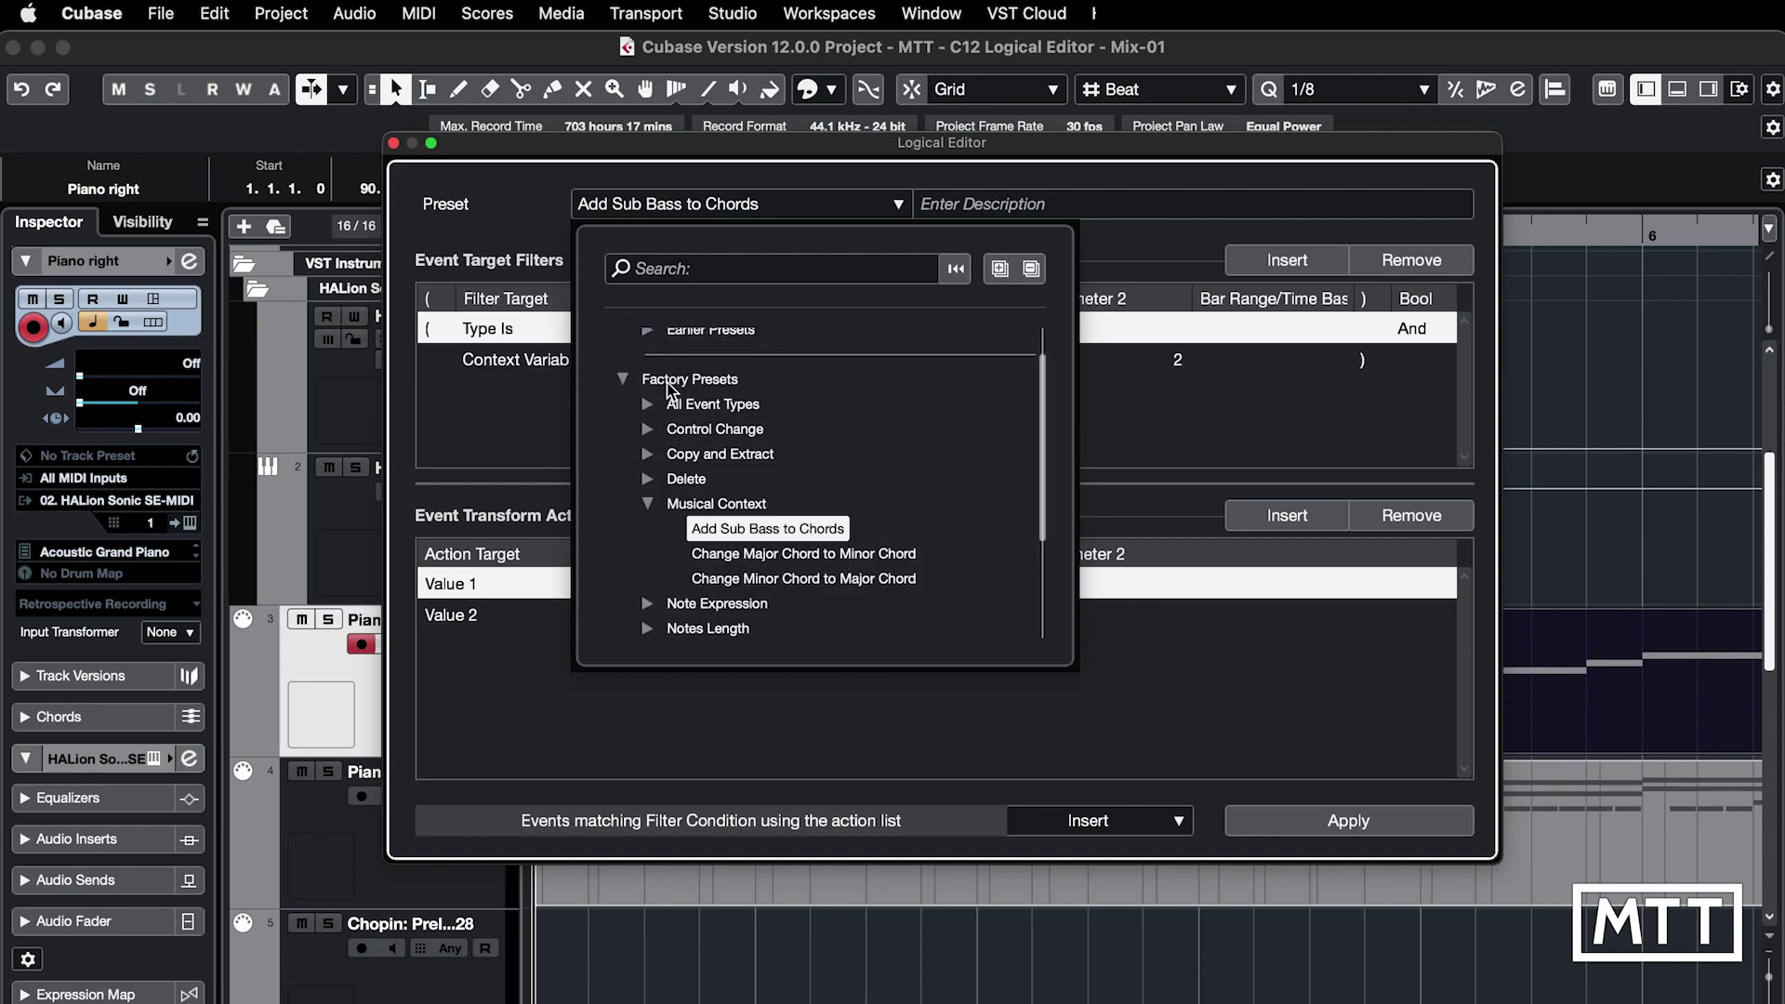
scroll(734, 604, down, 5)
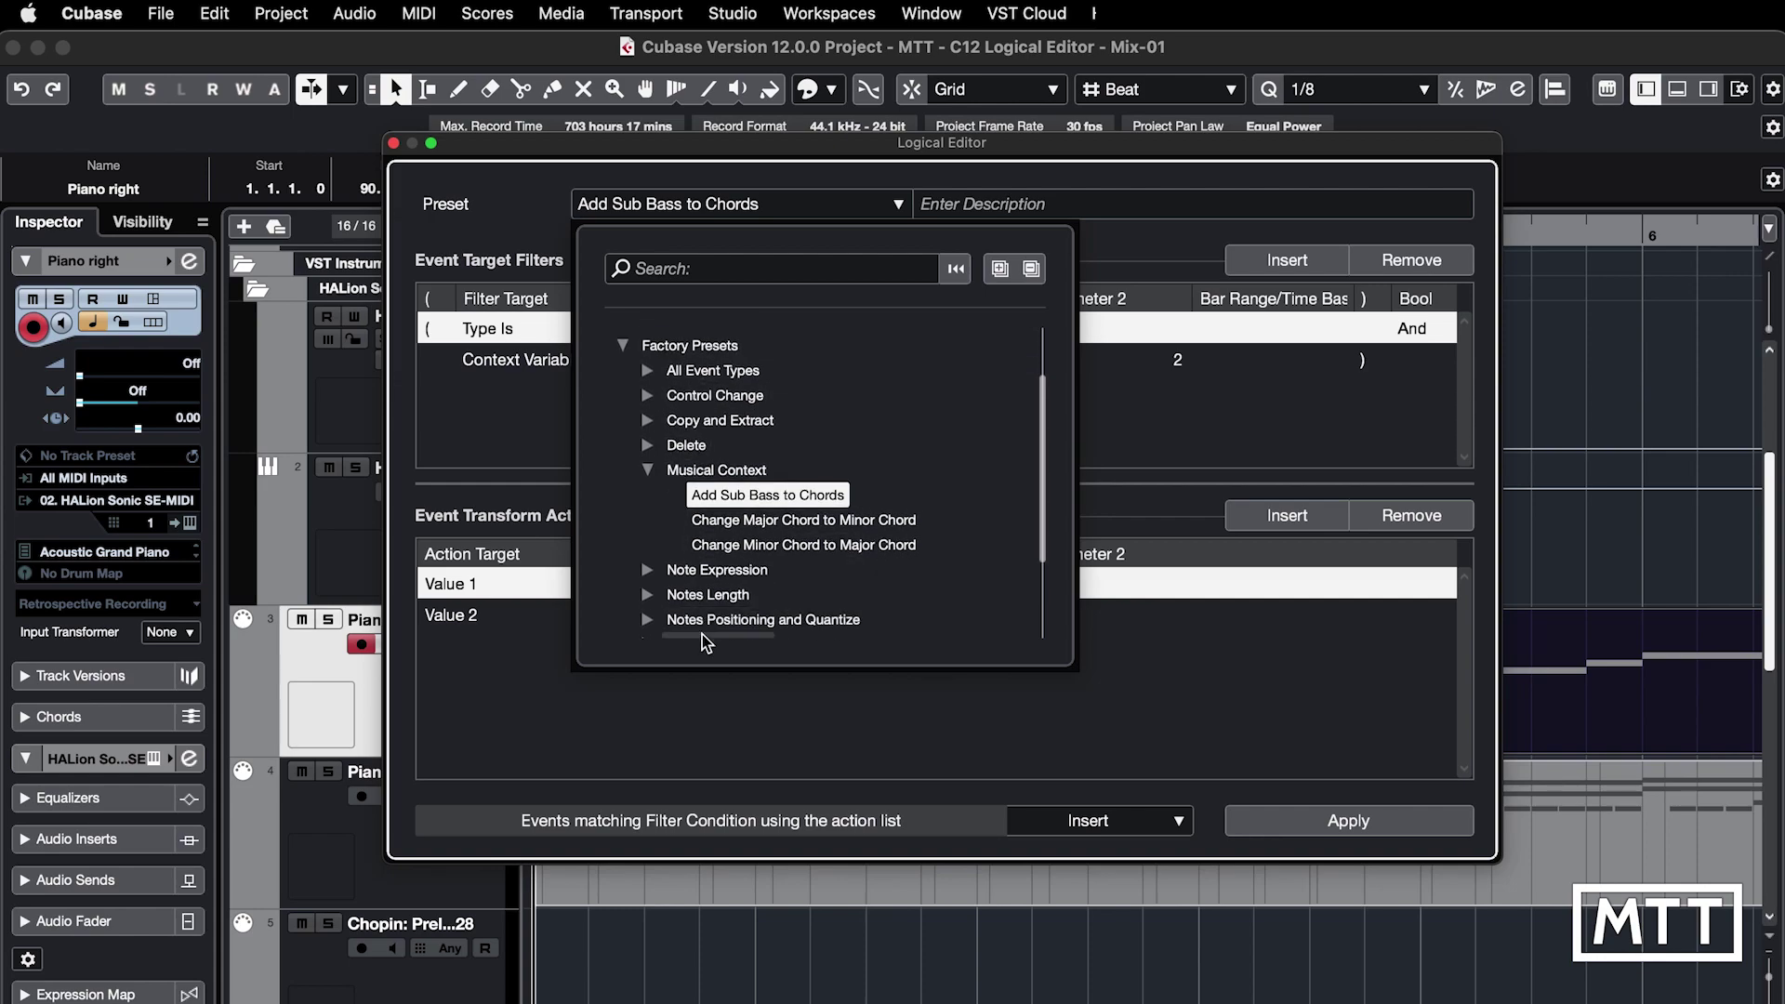
click(1105, 232)
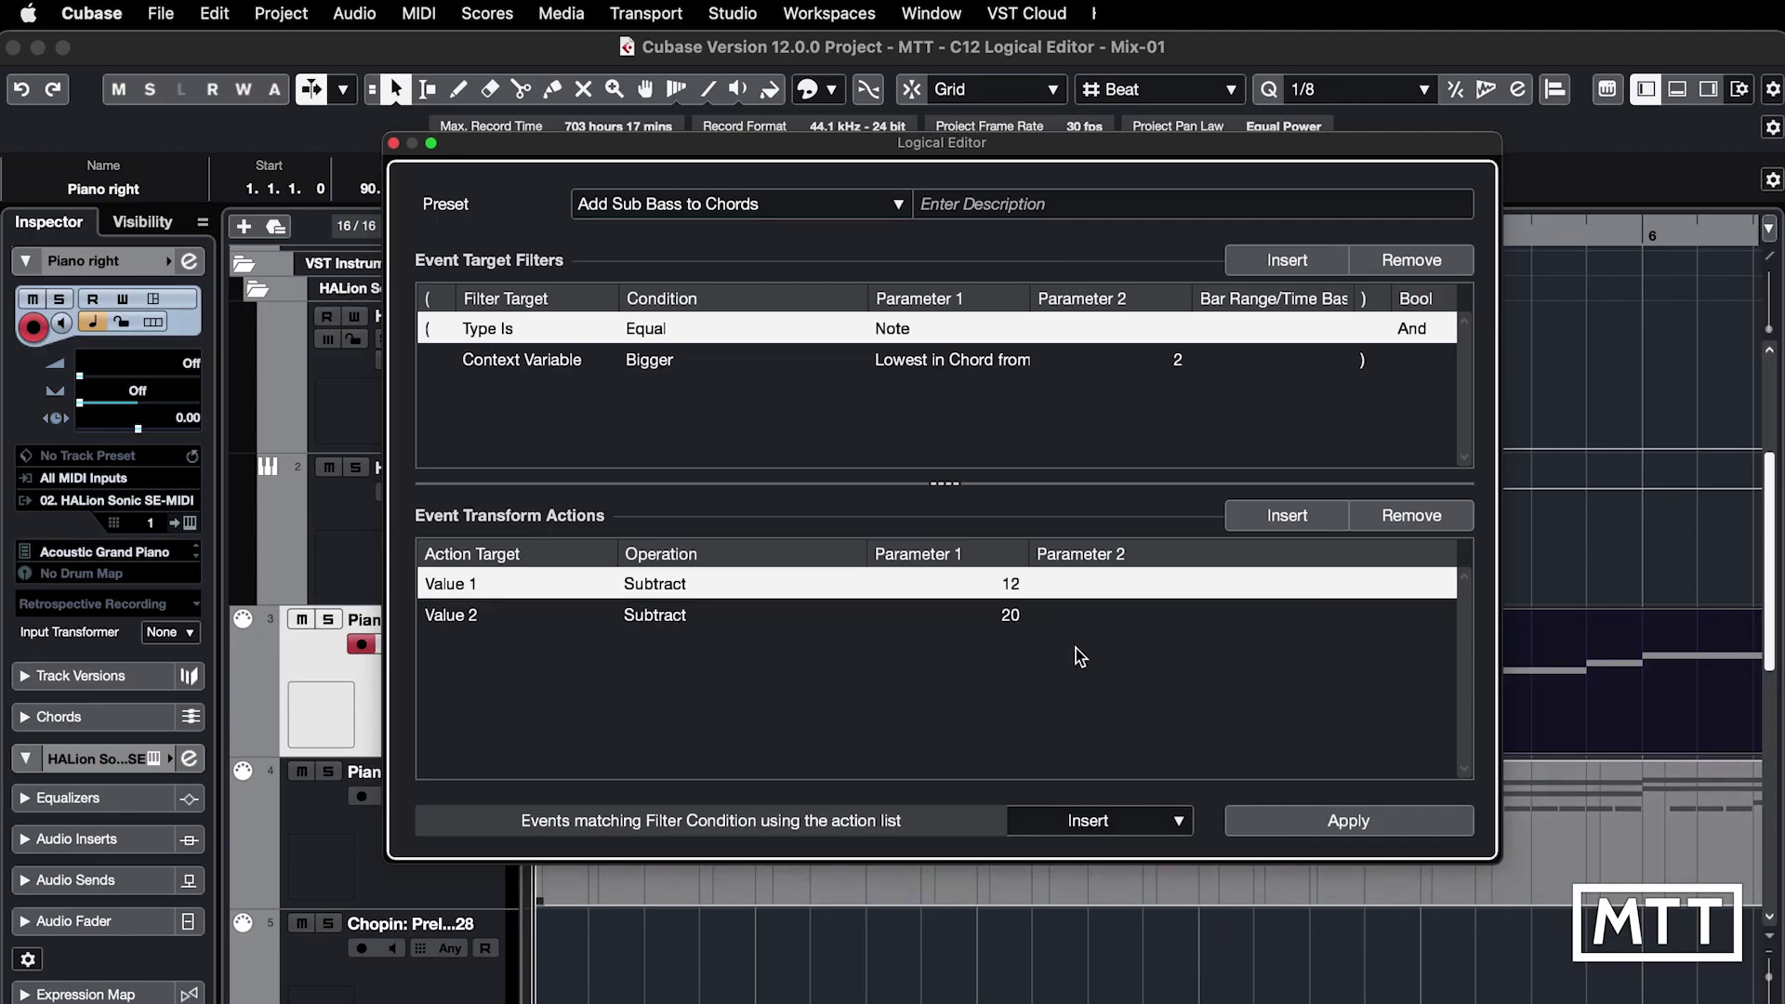
Search the presets for 'delete' and load Delete Program Change
click(842, 210)
click(824, 269)
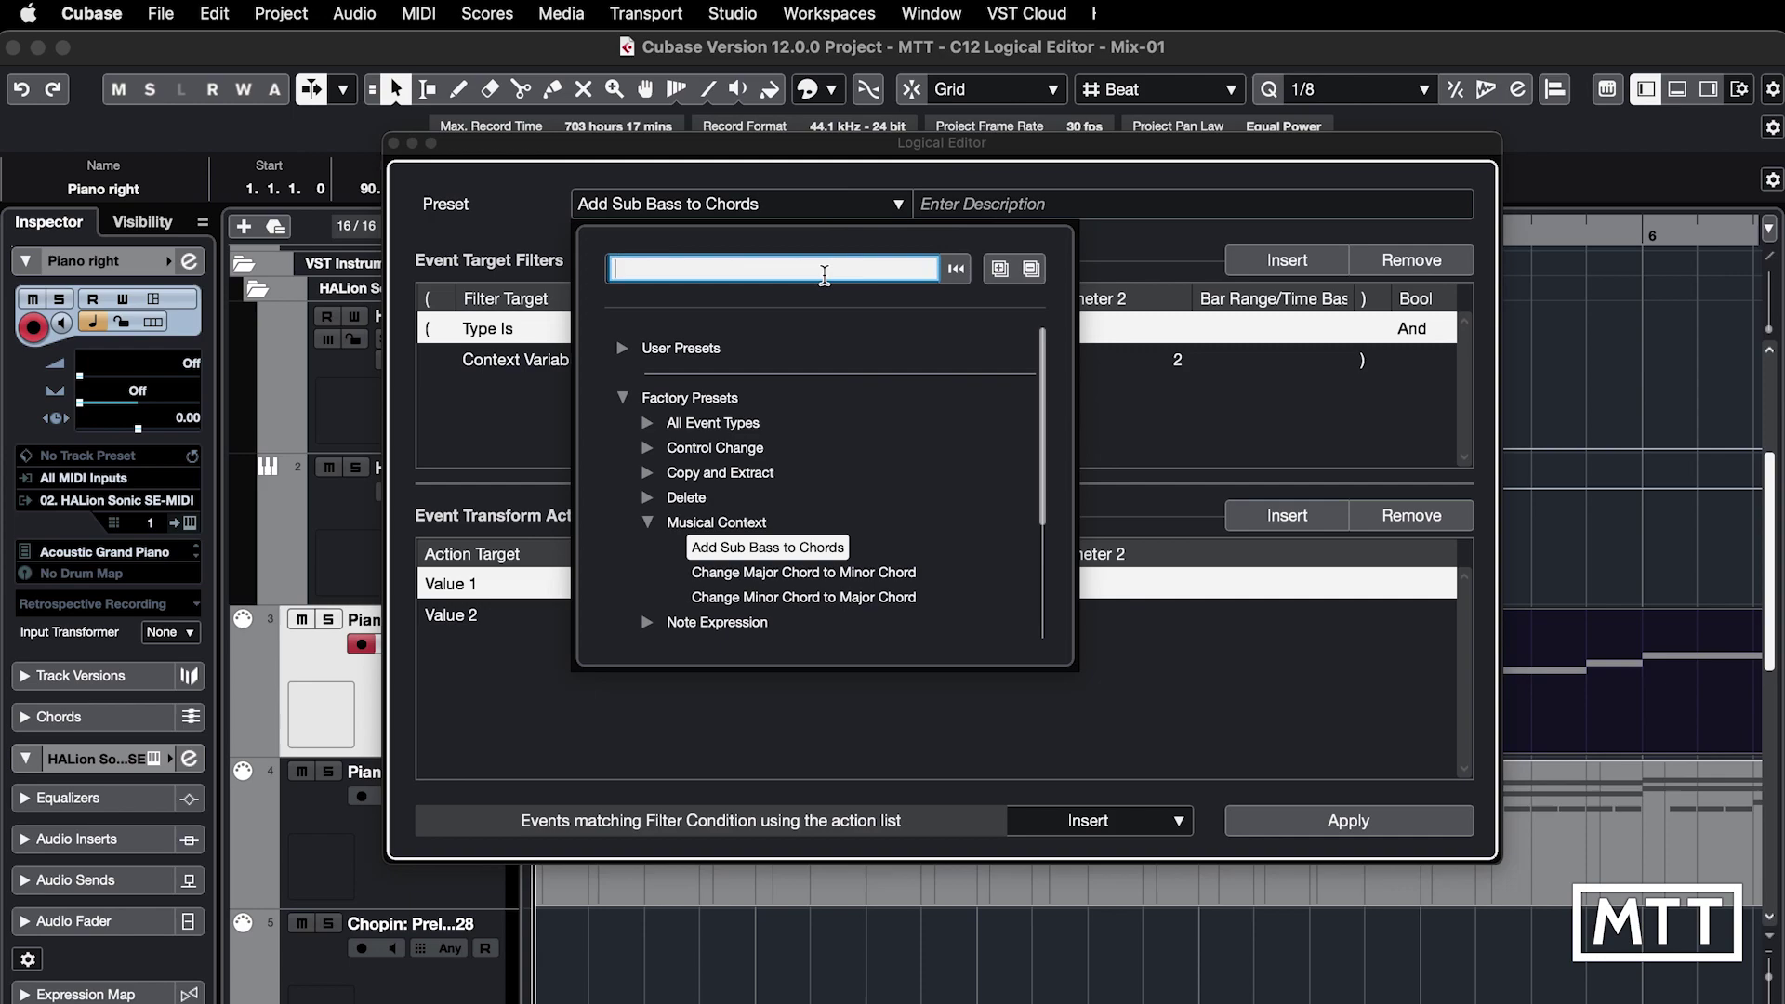
text(dele)
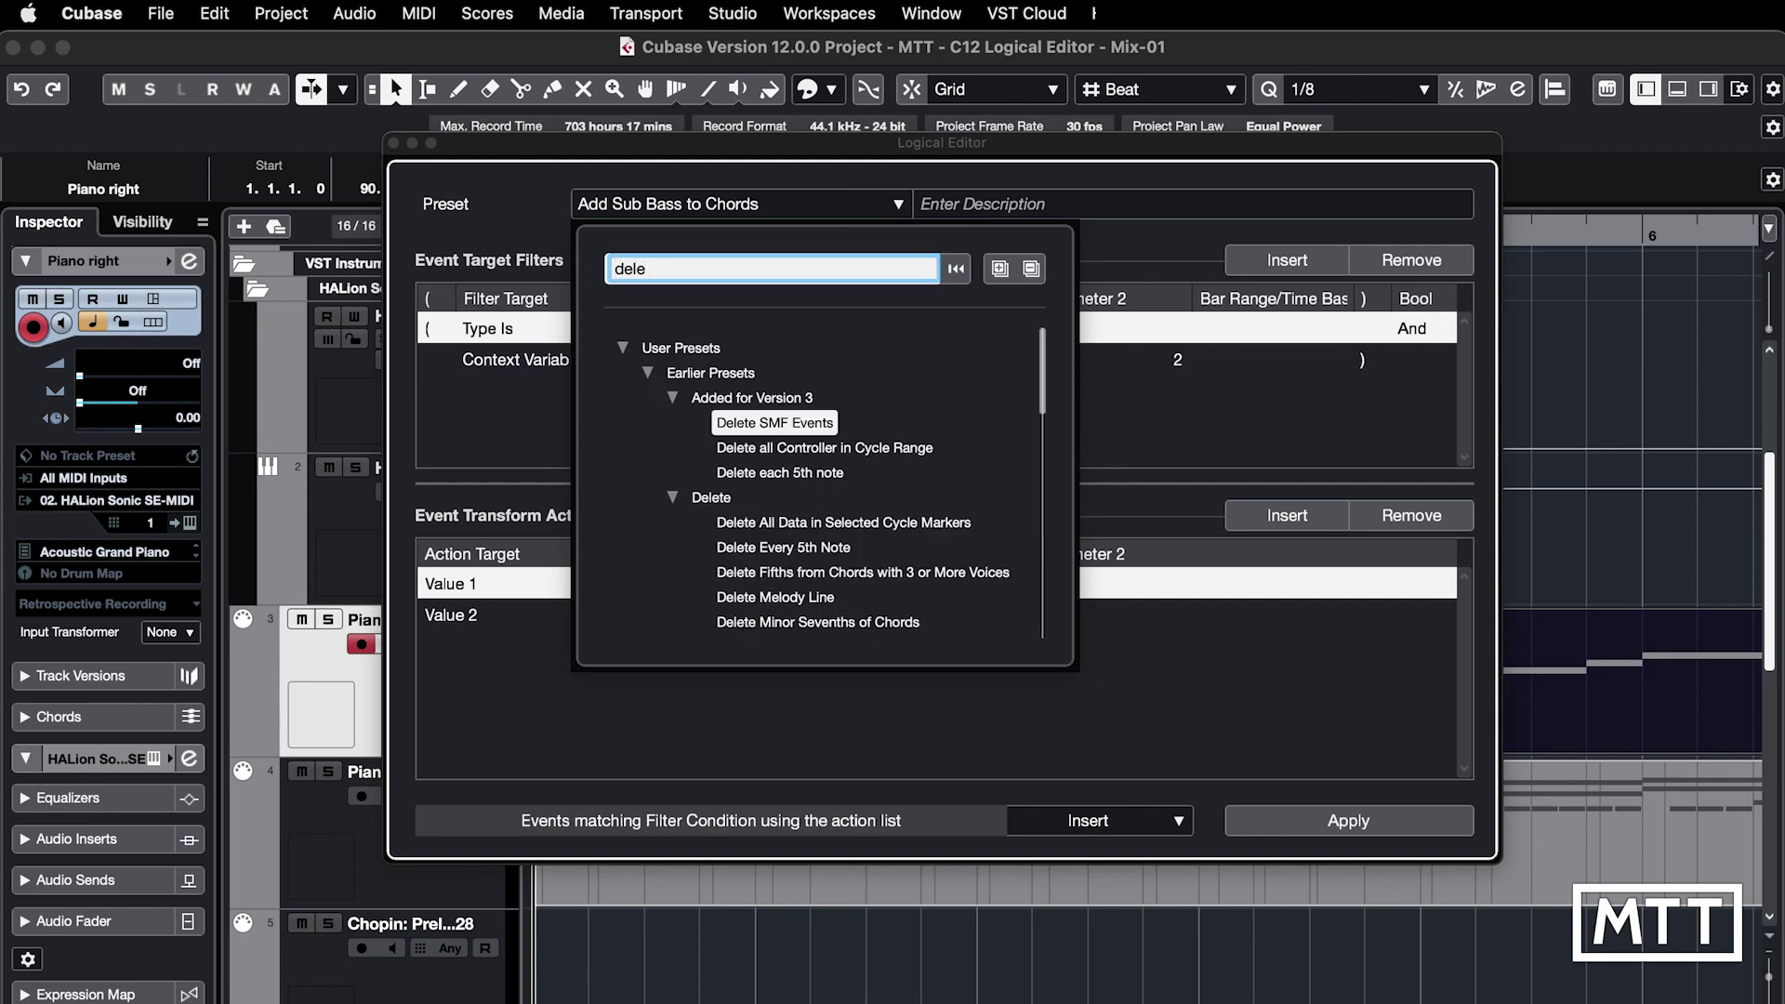
text(te)
scroll(849, 435, down, 5)
scroll(849, 435, up, 3)
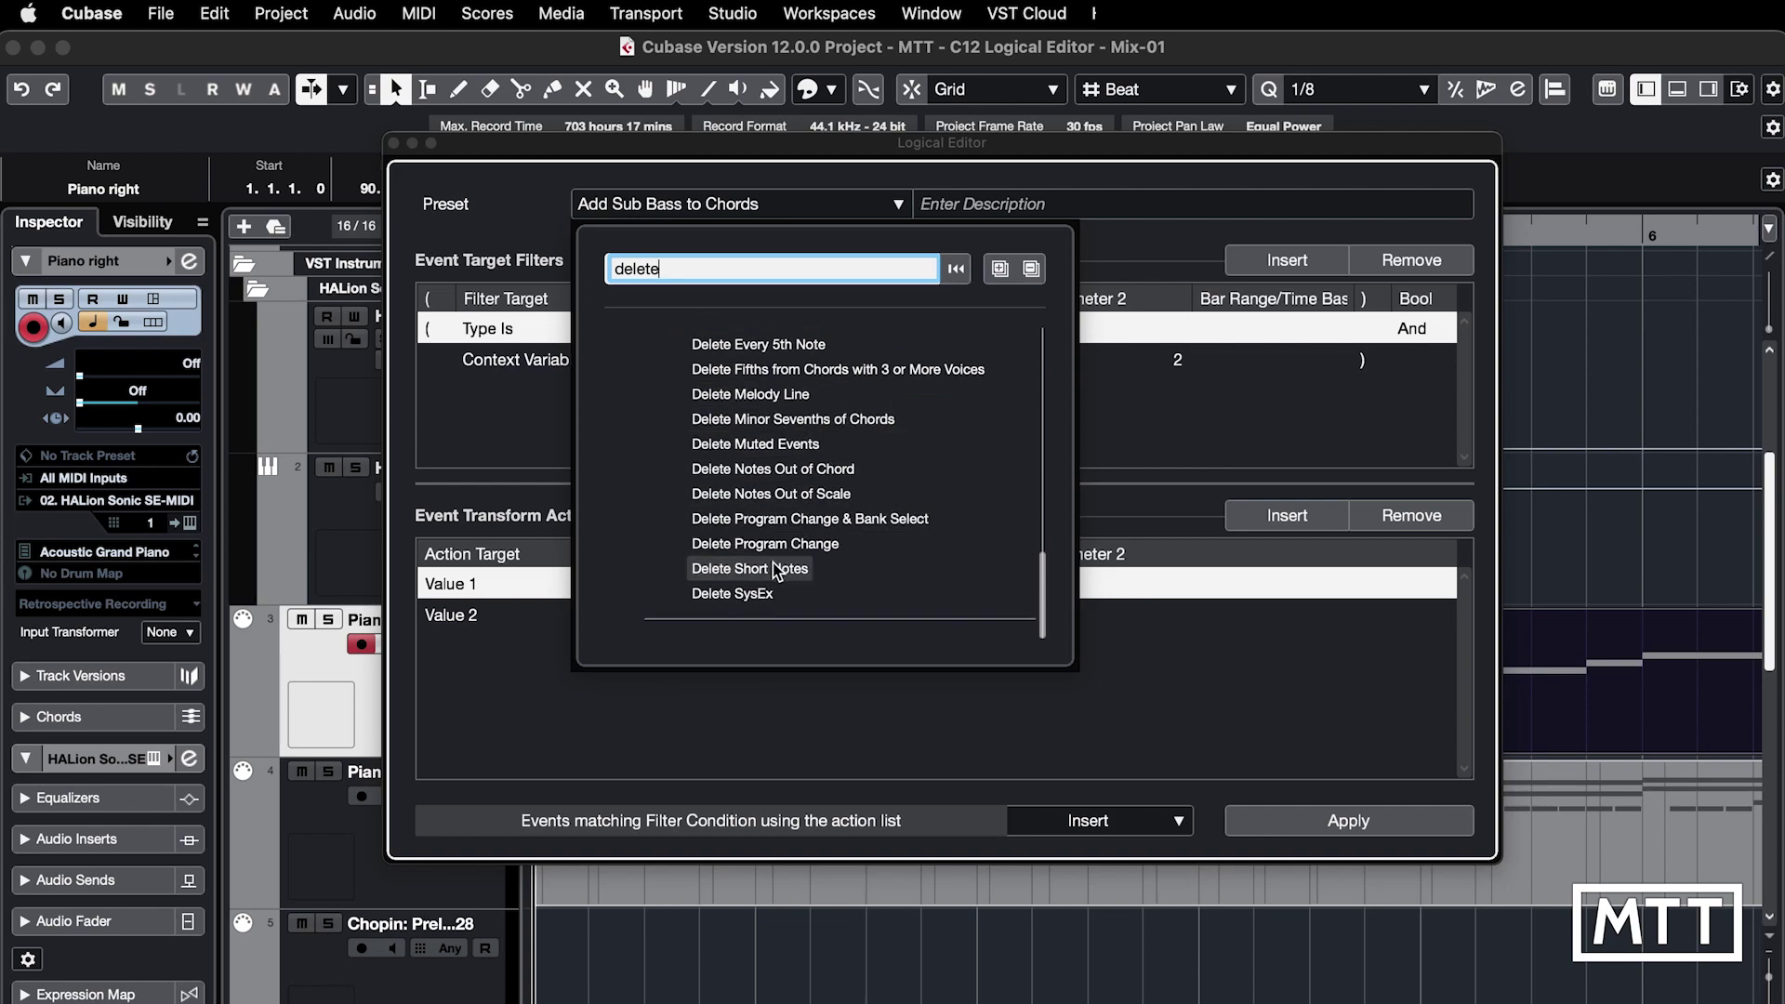
double_click(753, 543)
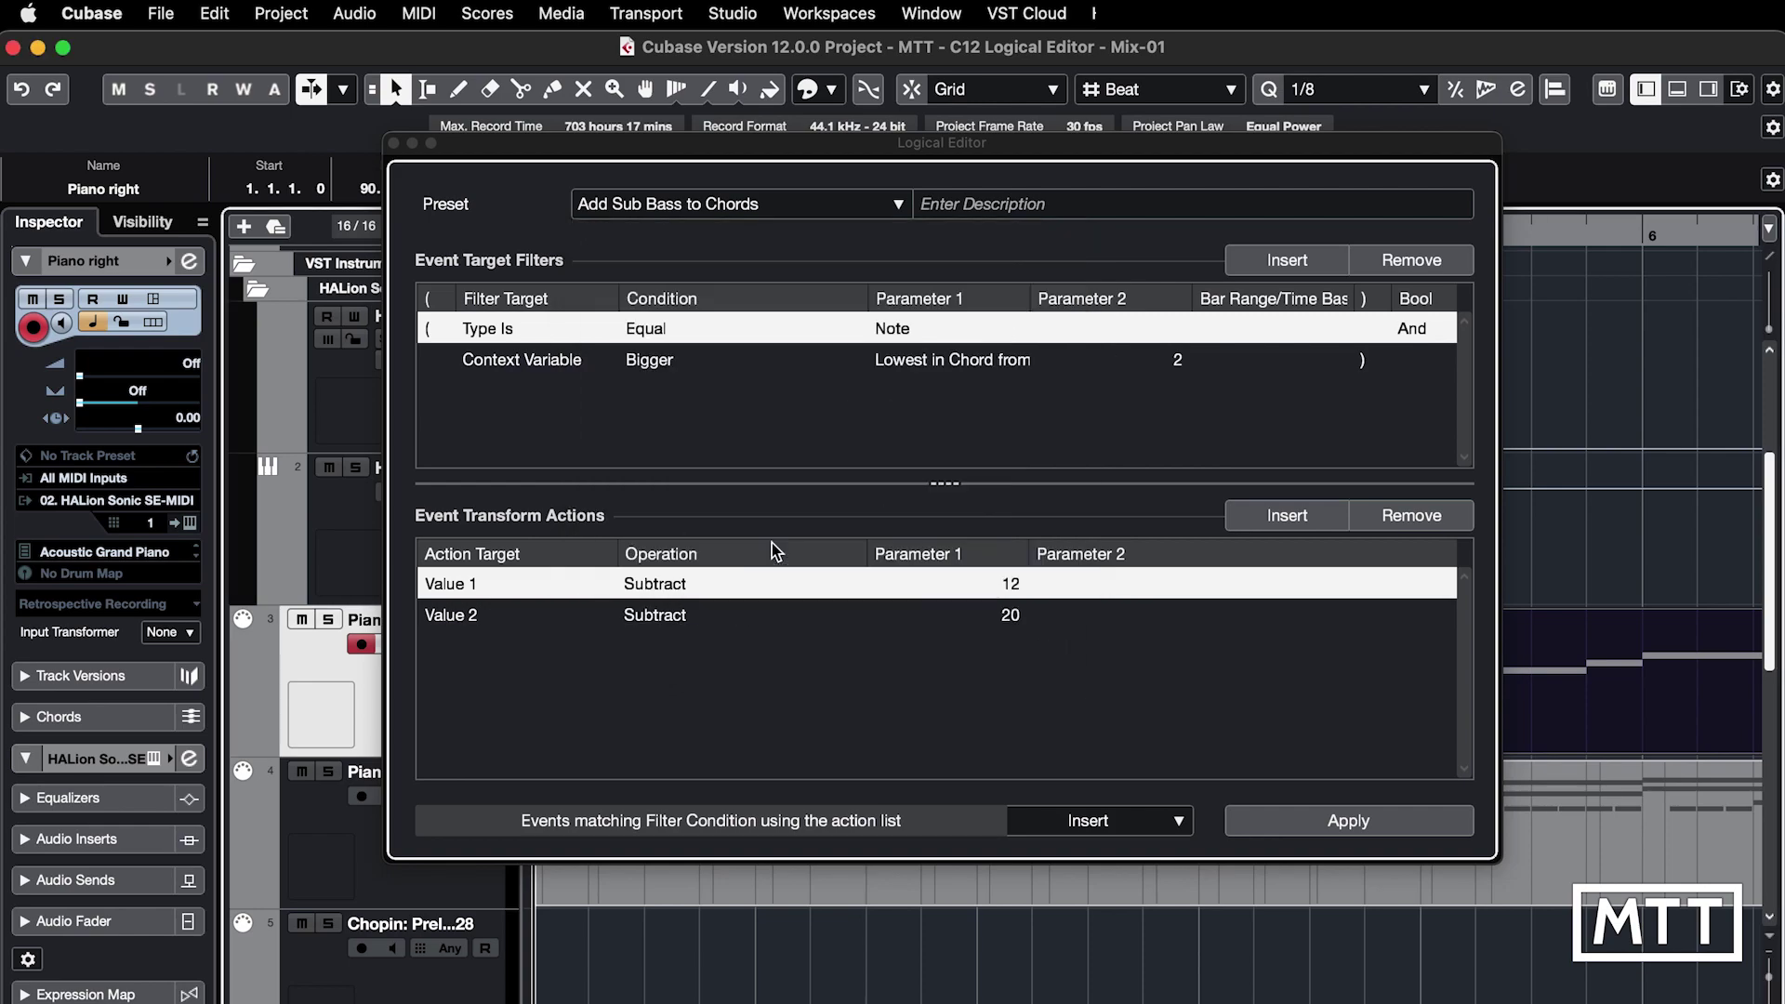
Set the function to Delete, change the event type to Controller, and apply it to Piano right
click(1115, 826)
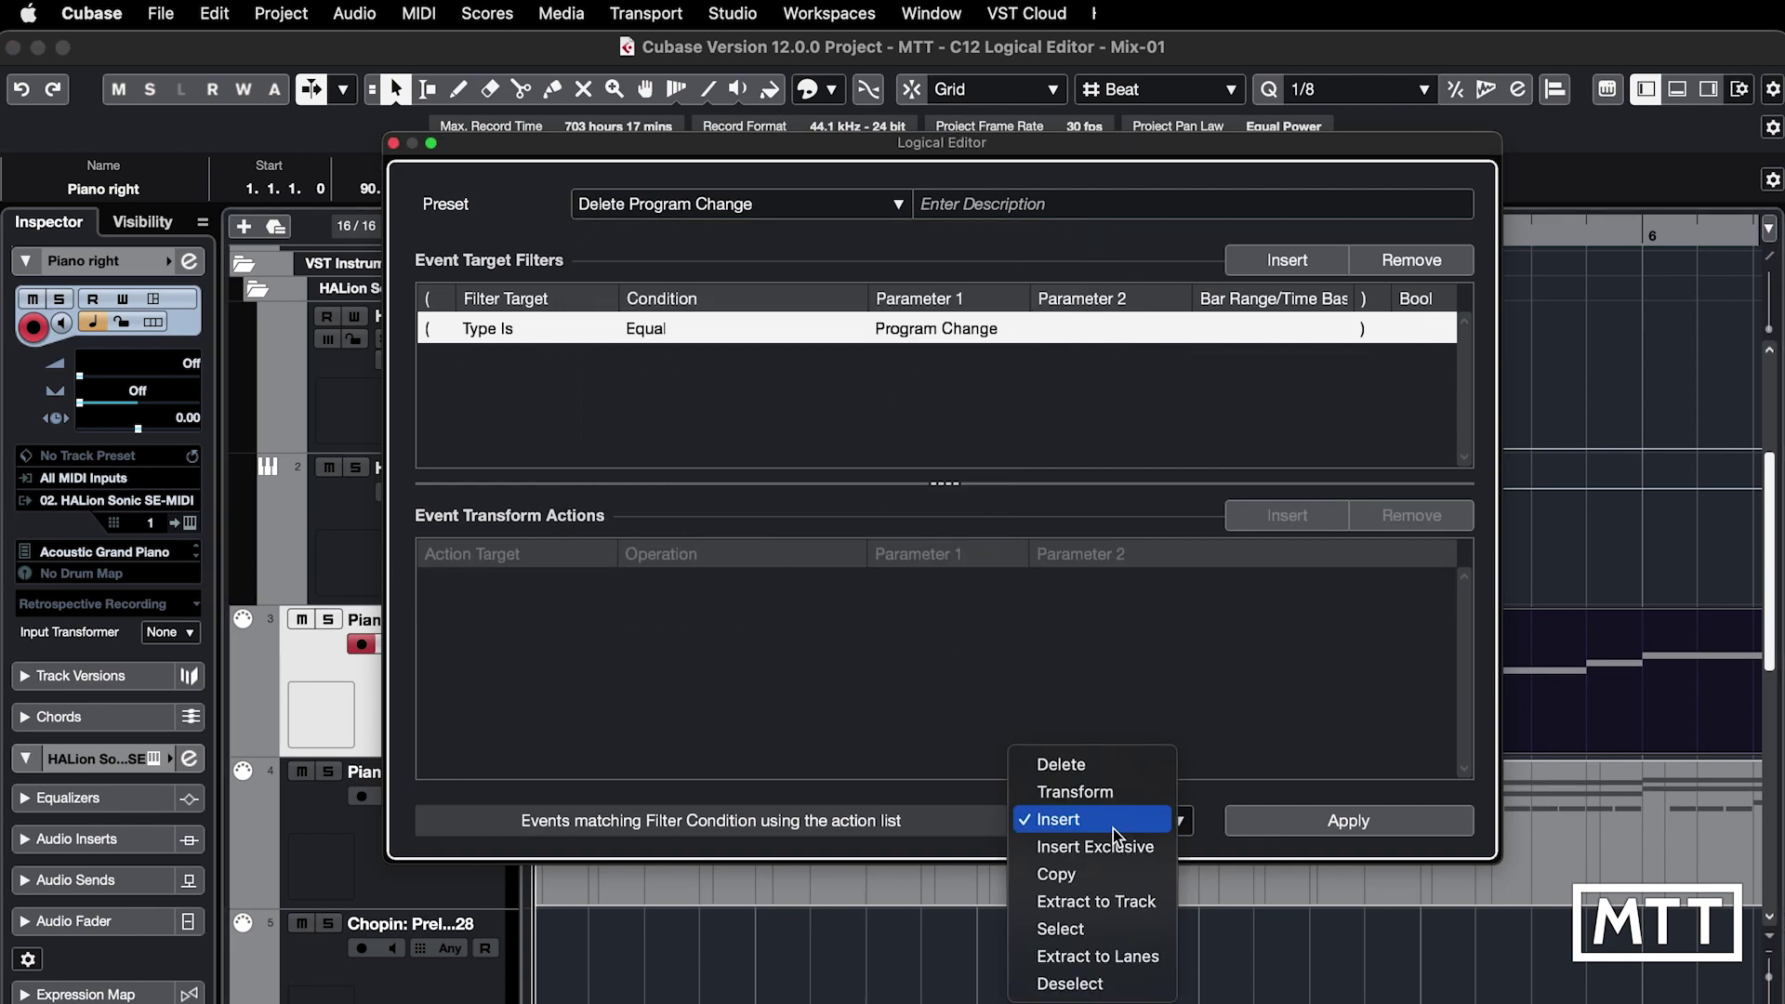
click(1049, 768)
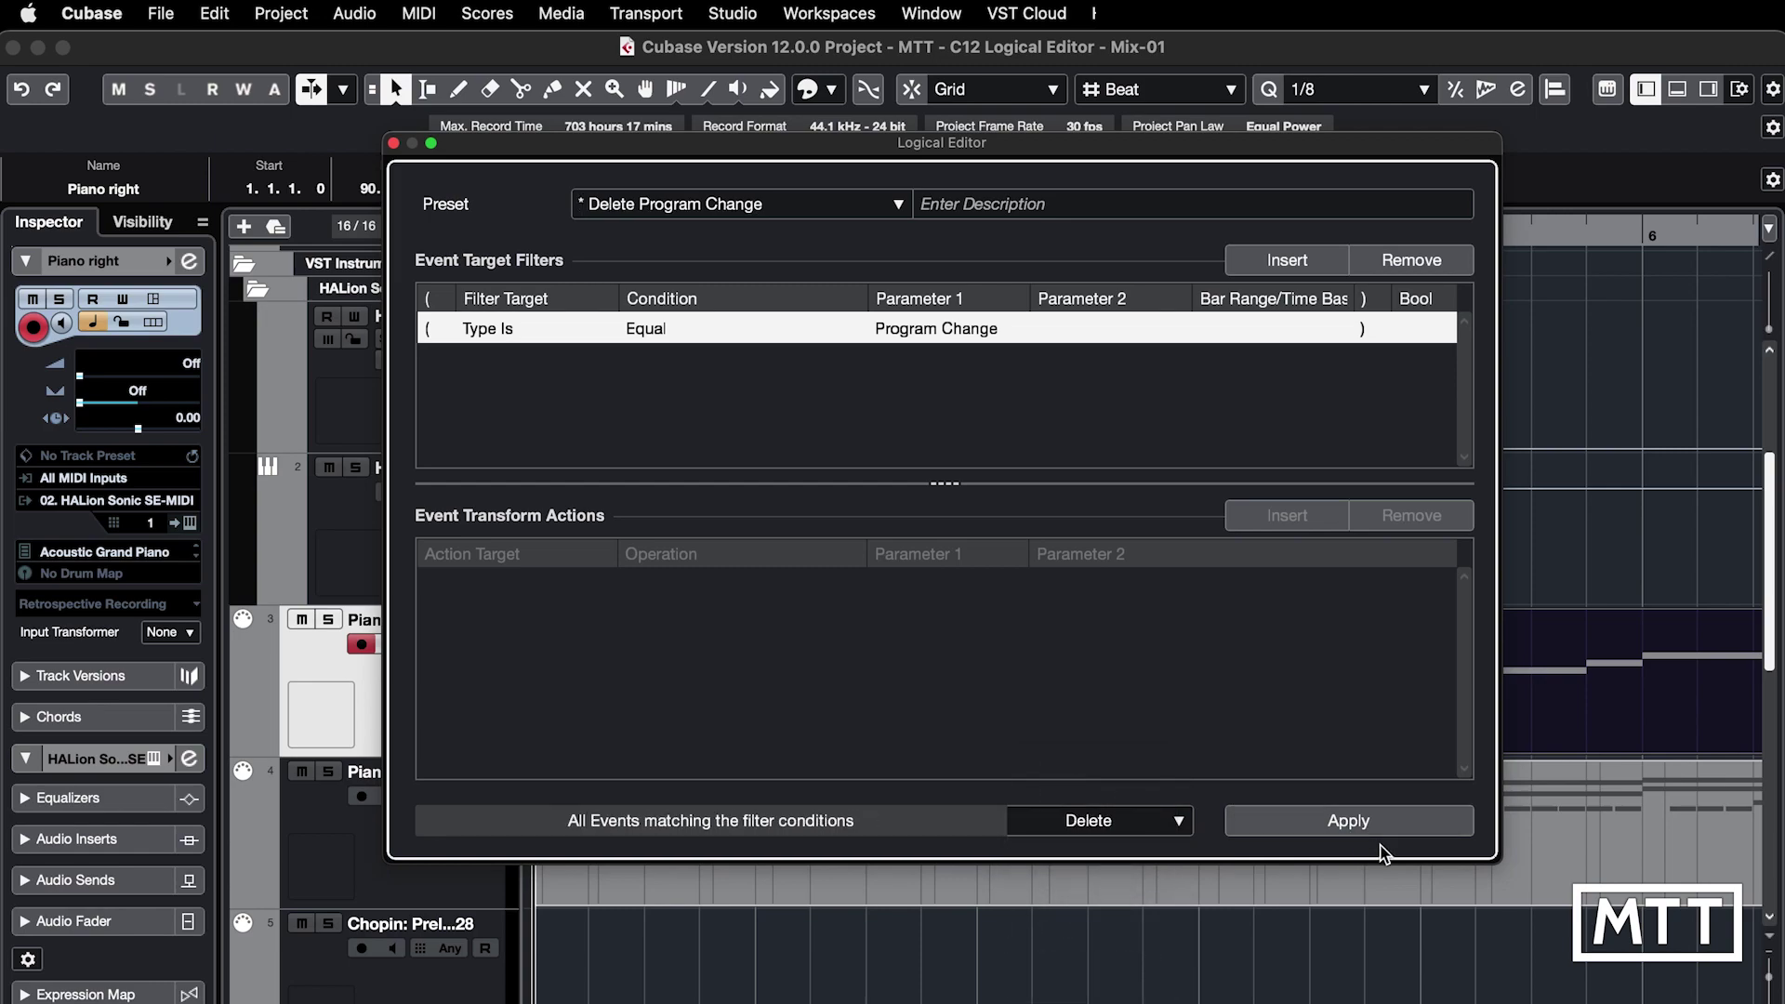
click(894, 337)
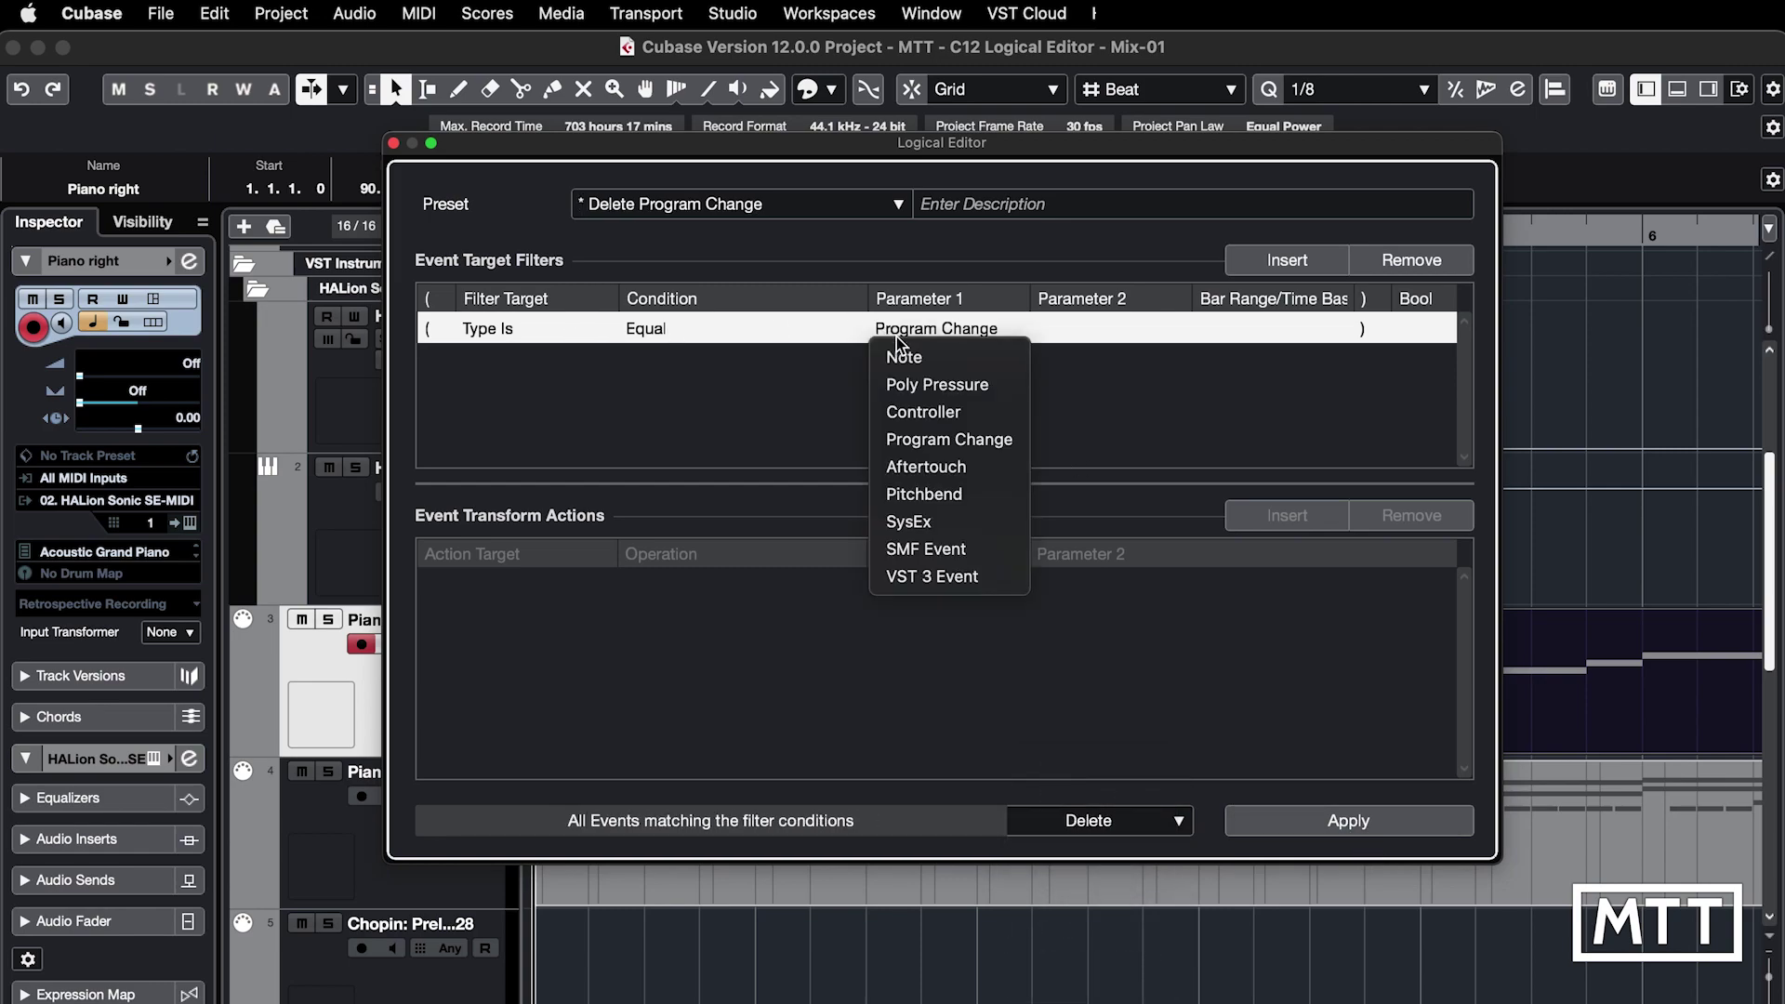
click(947, 424)
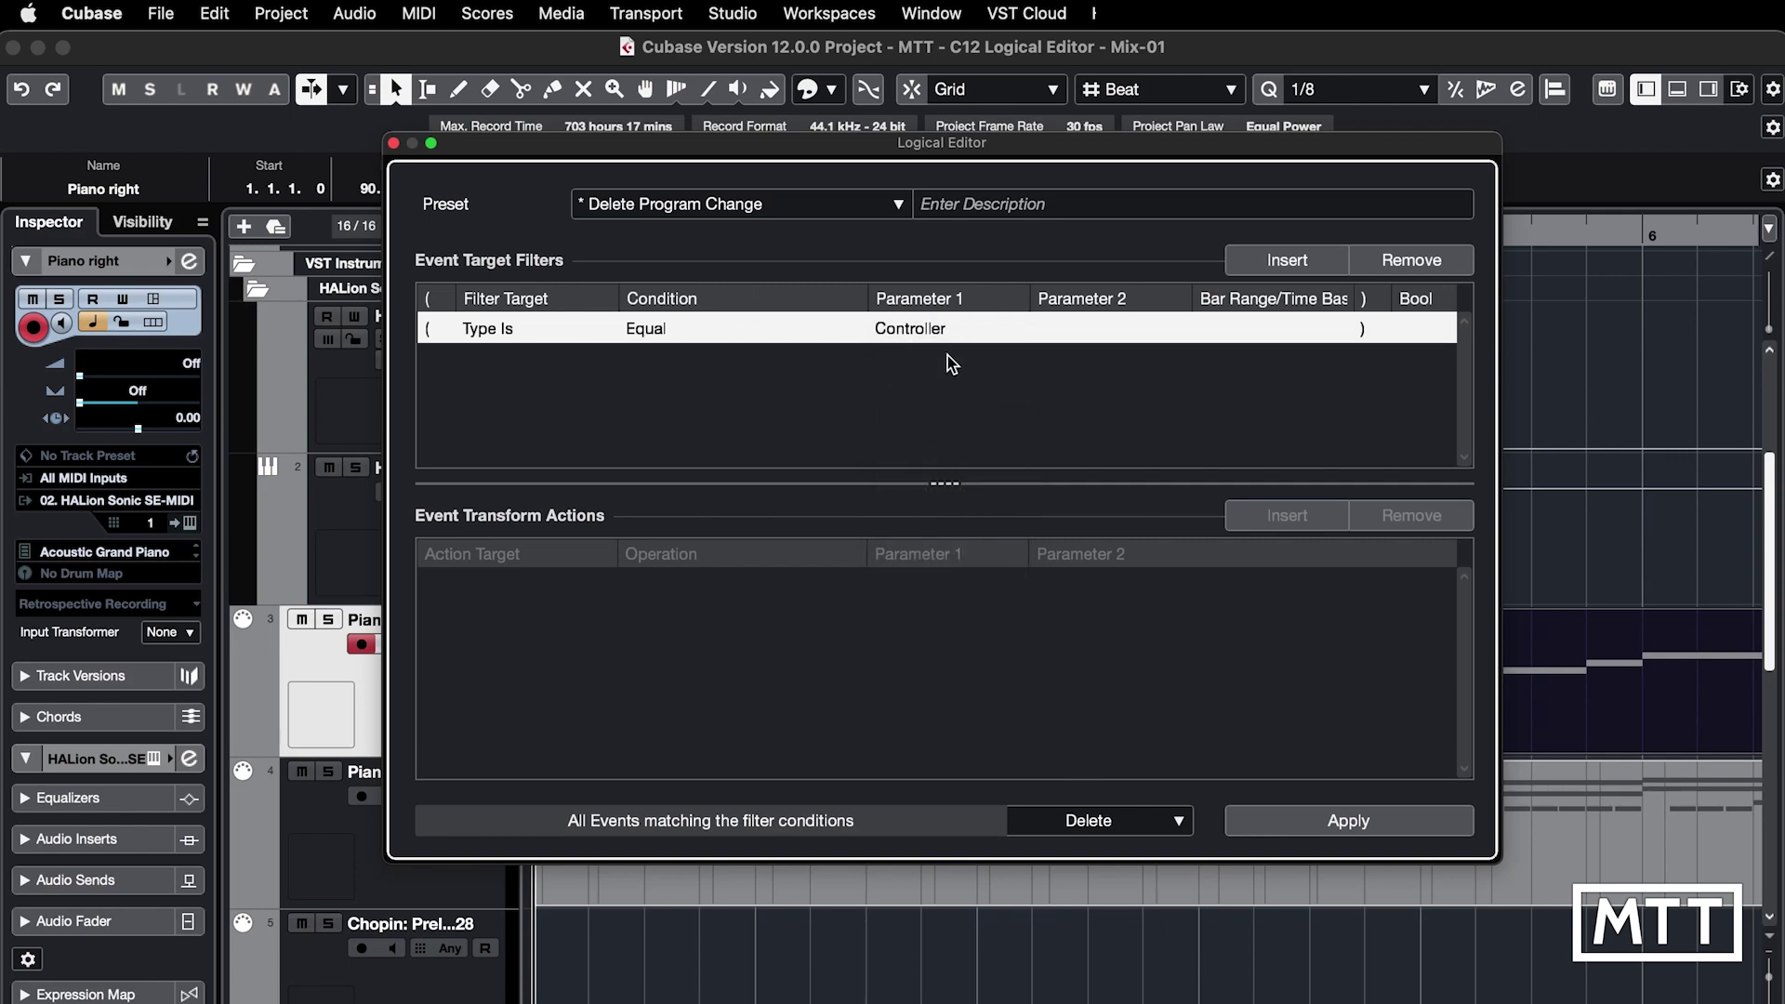
click(1348, 821)
Close the Logical Editor and reopen Piano right's event list to confirm no controllers remain
click(395, 144)
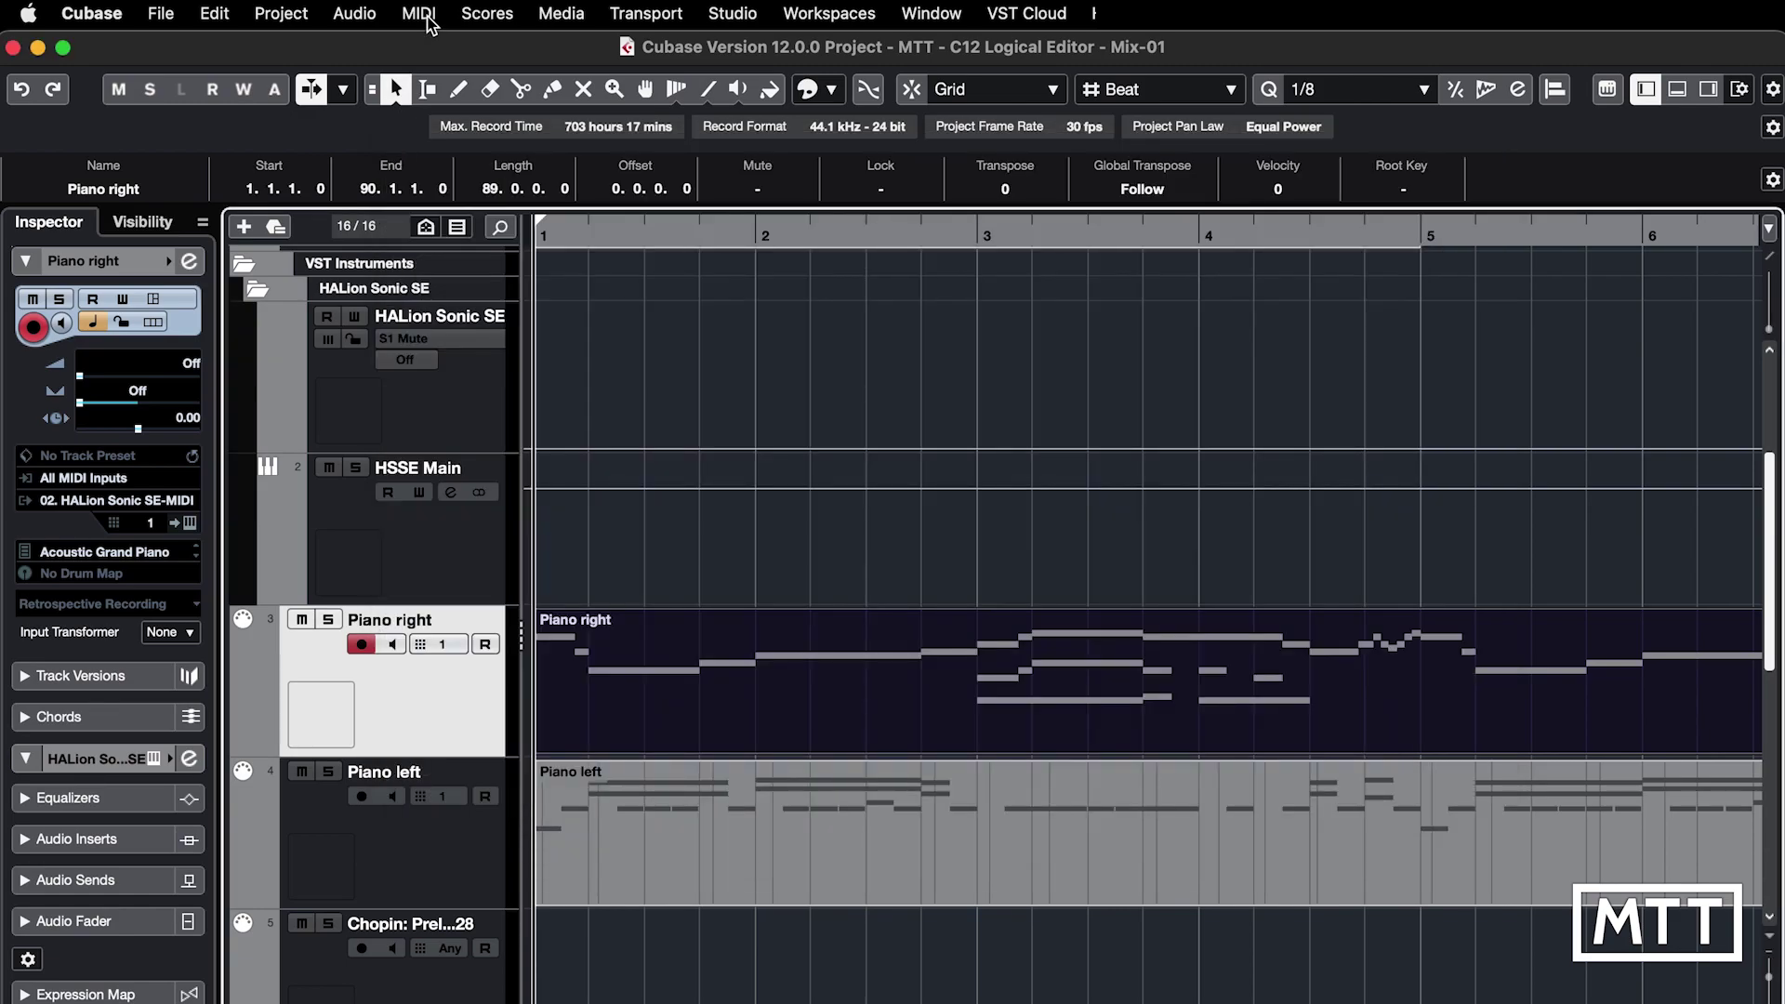
click(418, 13)
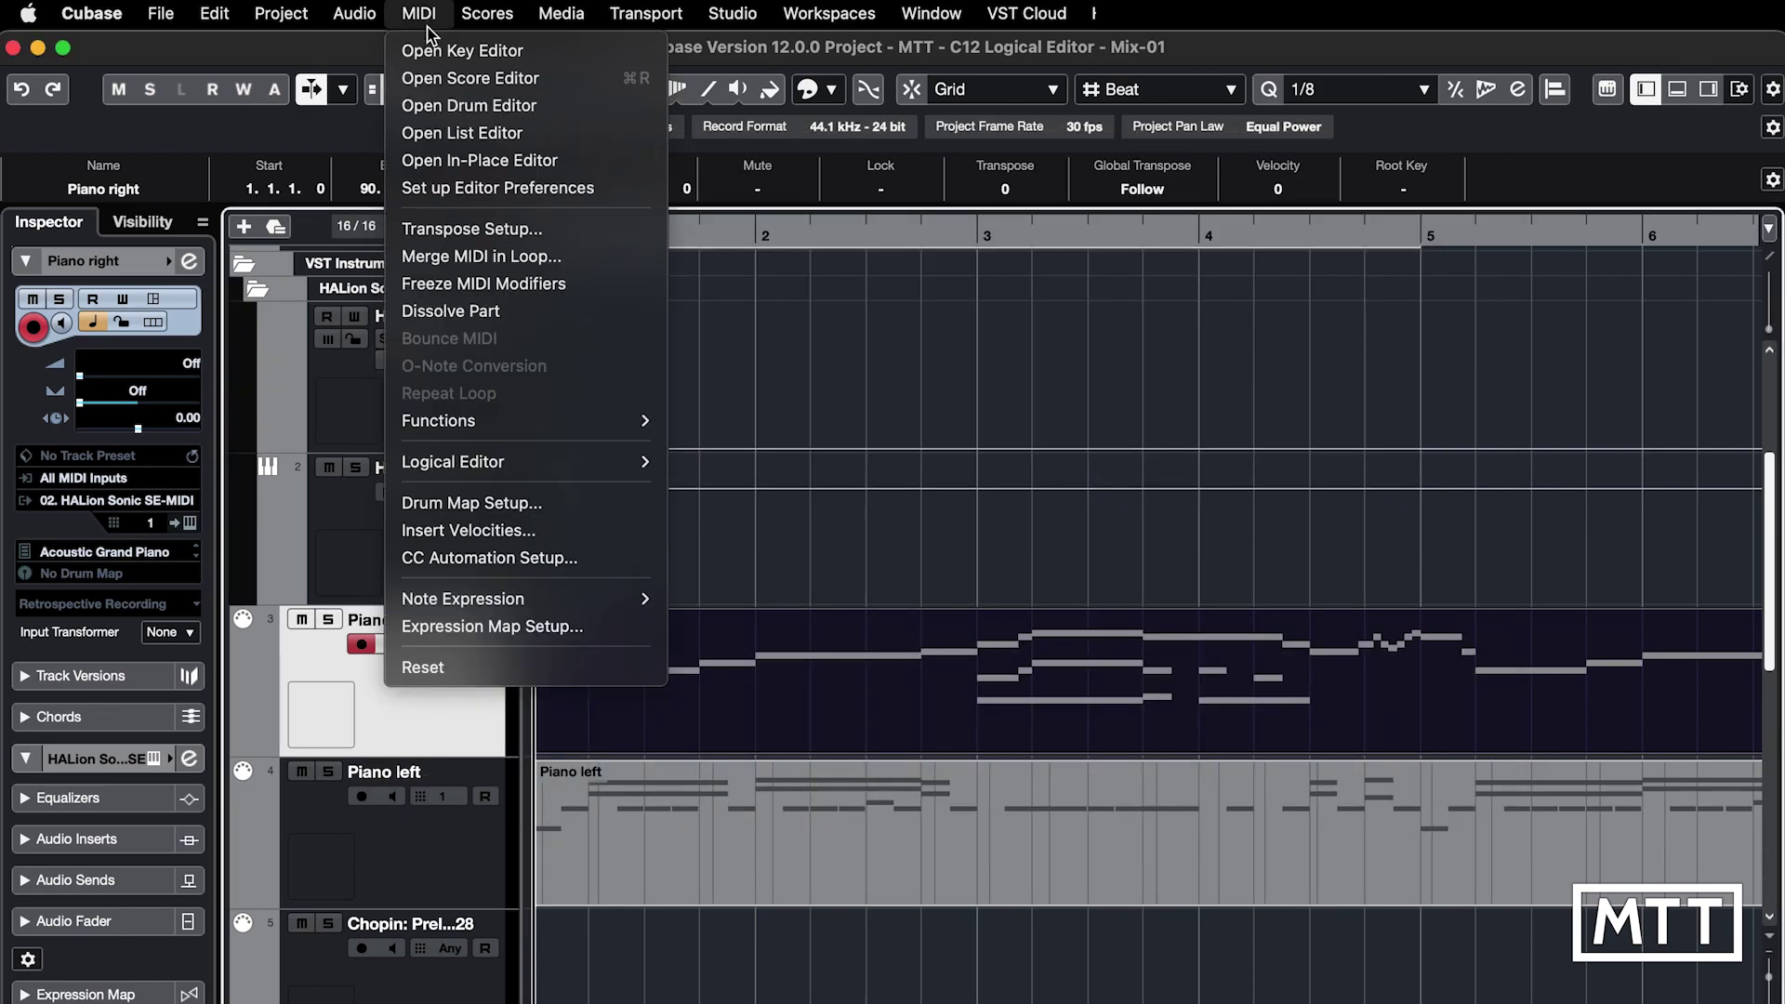
click(485, 136)
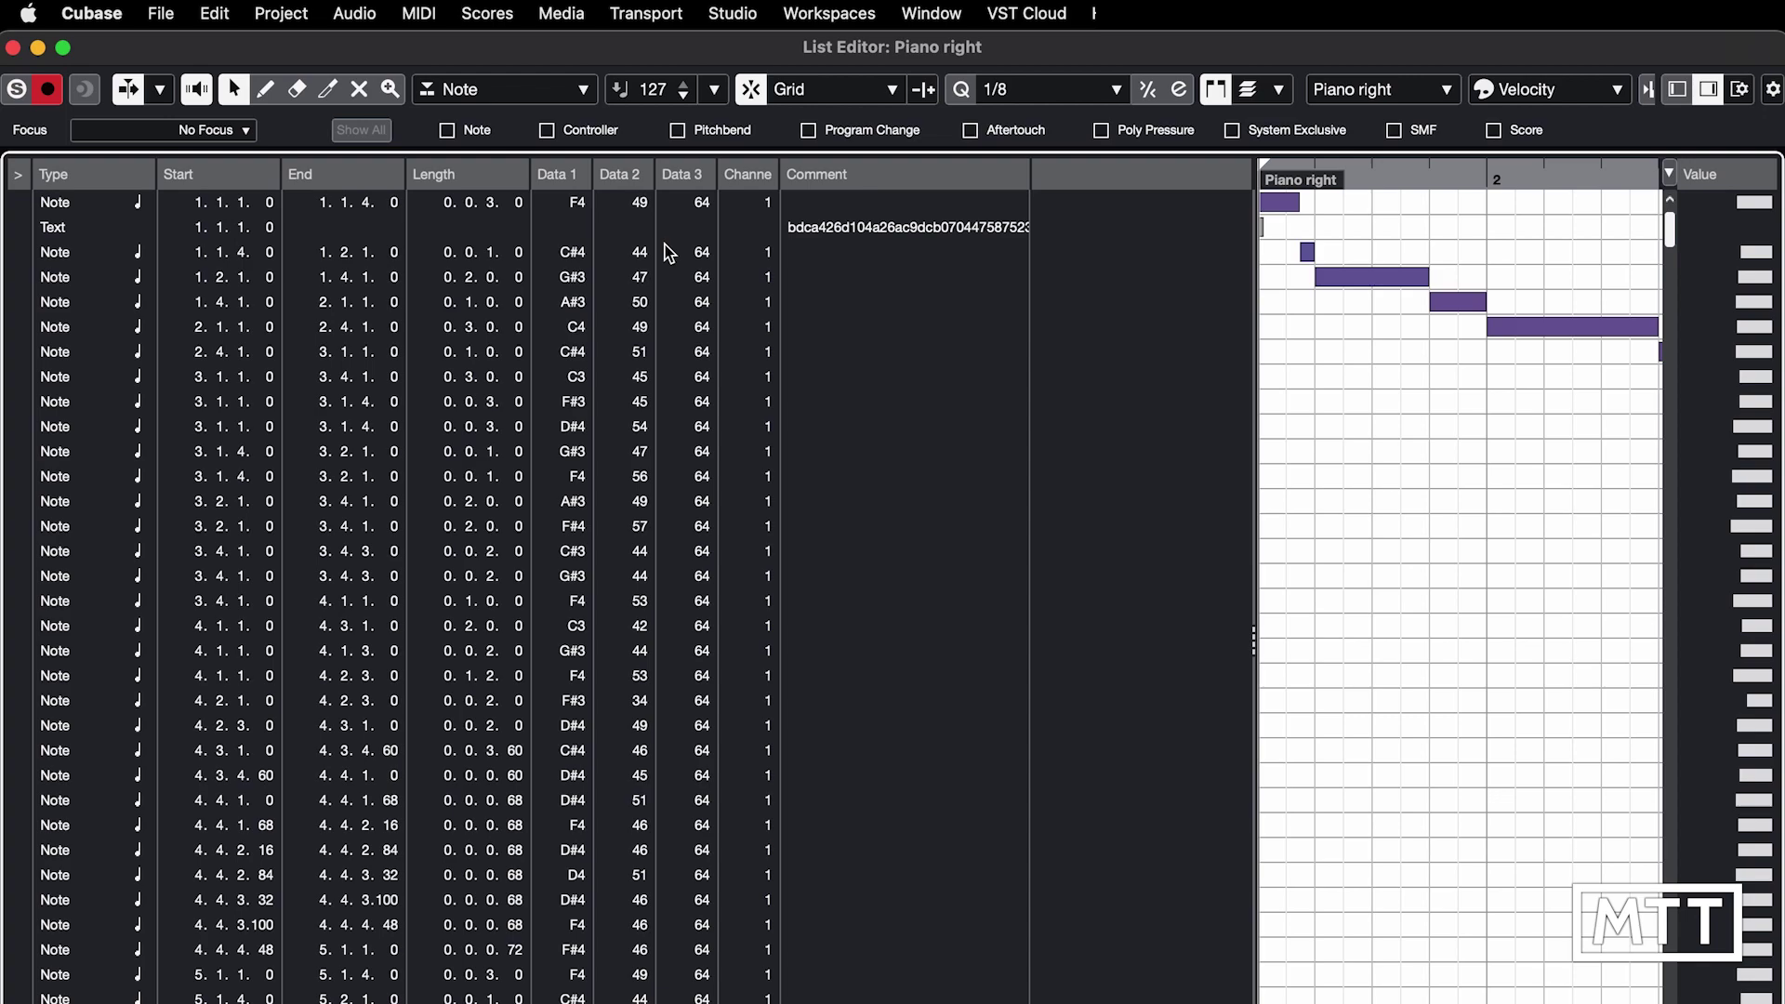
key(super+w)
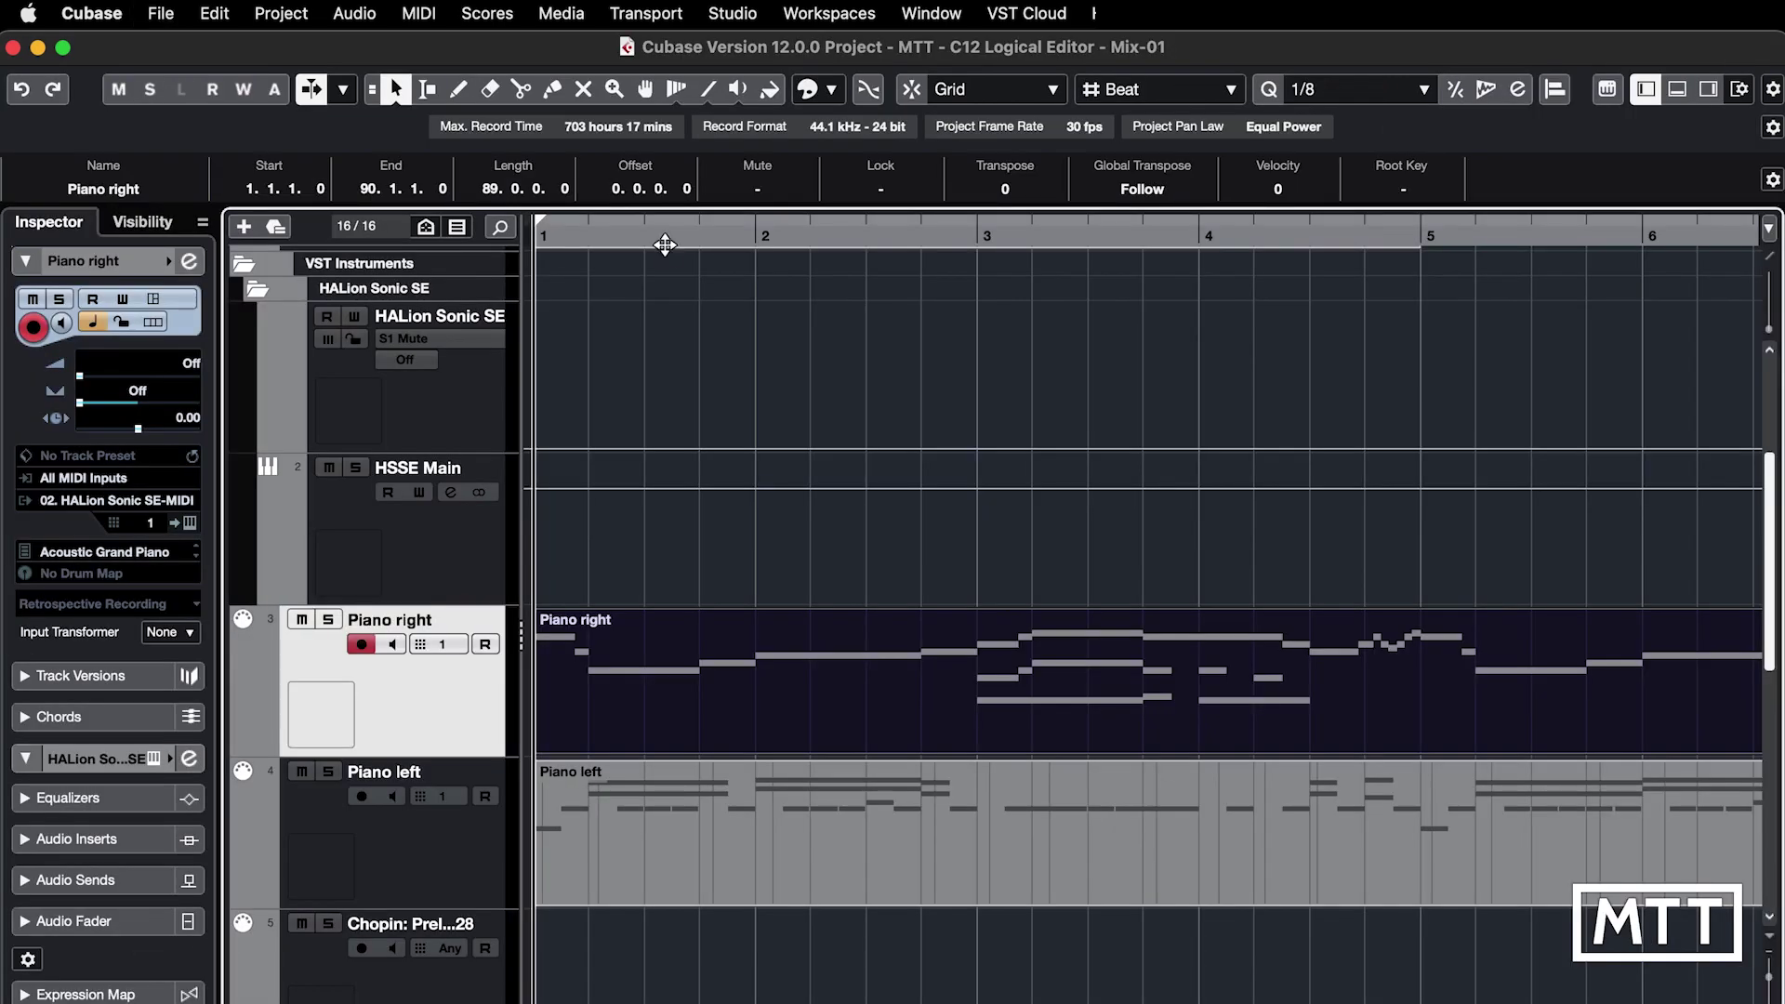